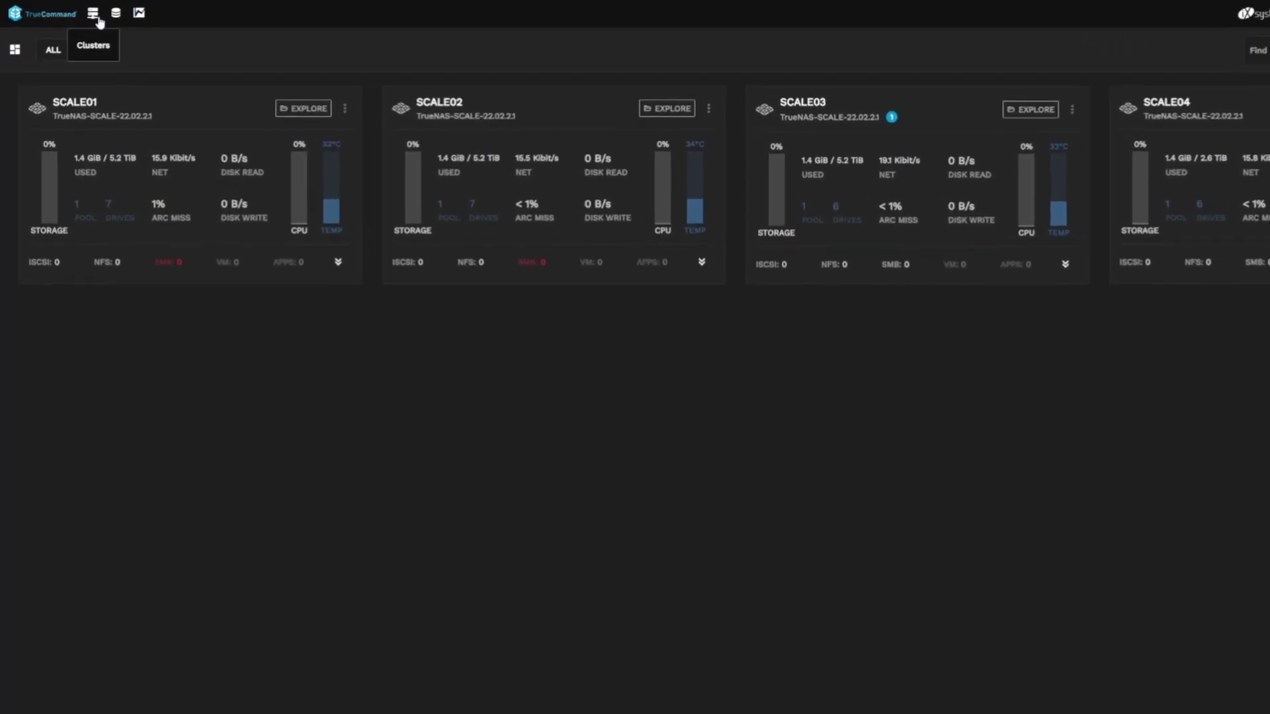
Open the Clusters page from the top toolbar.
left_click(120, 23)
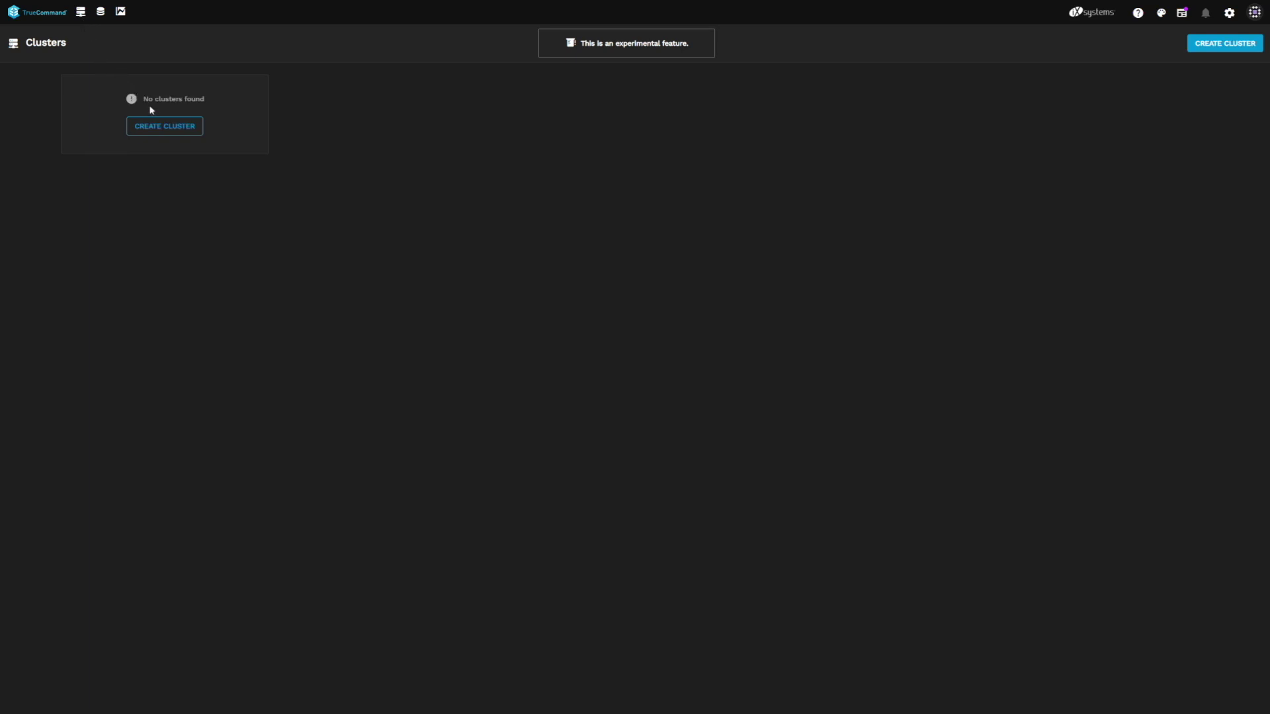
Start a new cluster named Cluster01 with systems SCALE01, SCALE02, SCALE03 and SCALE04.
left_click(175, 129)
type("Cluster01")
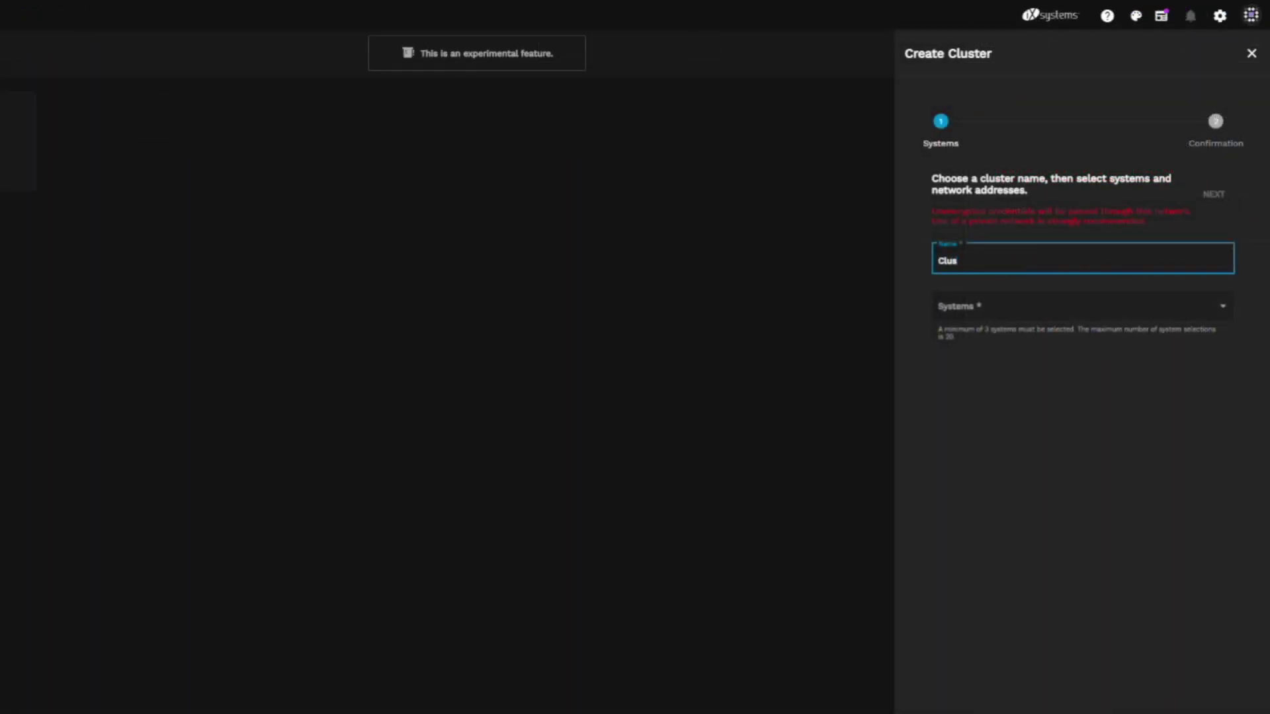
left_click(1023, 307)
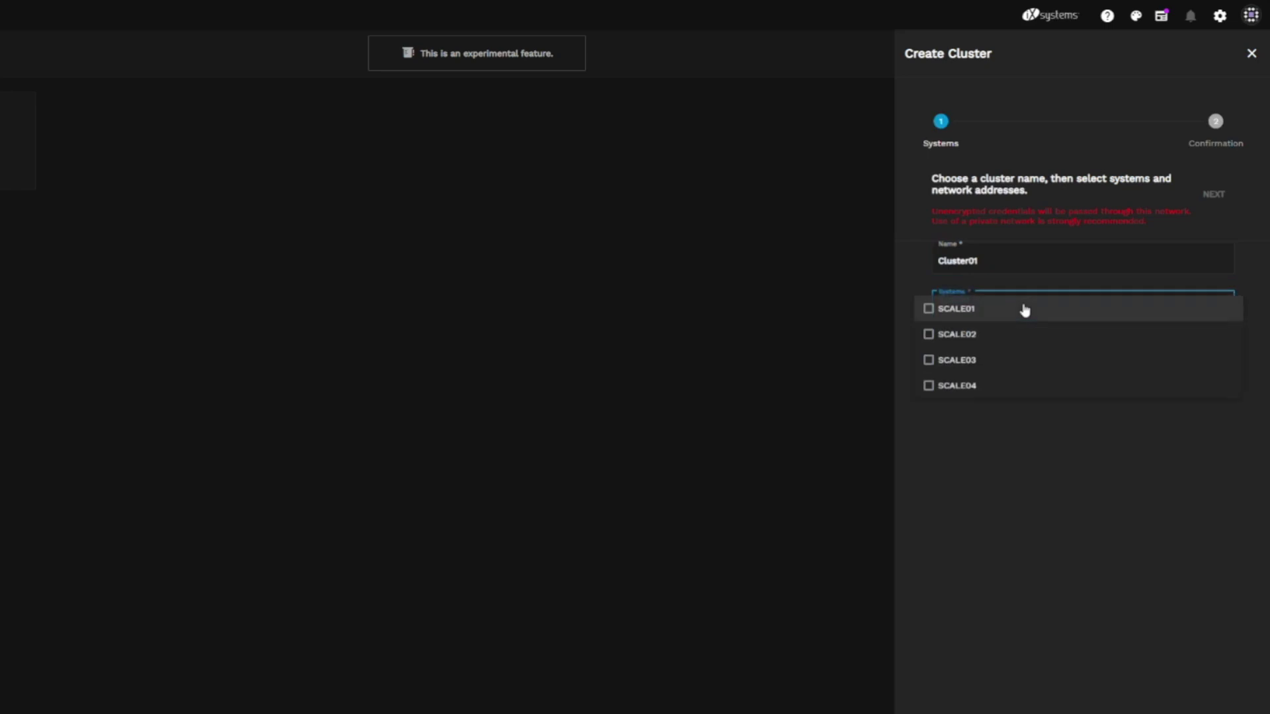
left_click(1025, 310)
left_click(1021, 332)
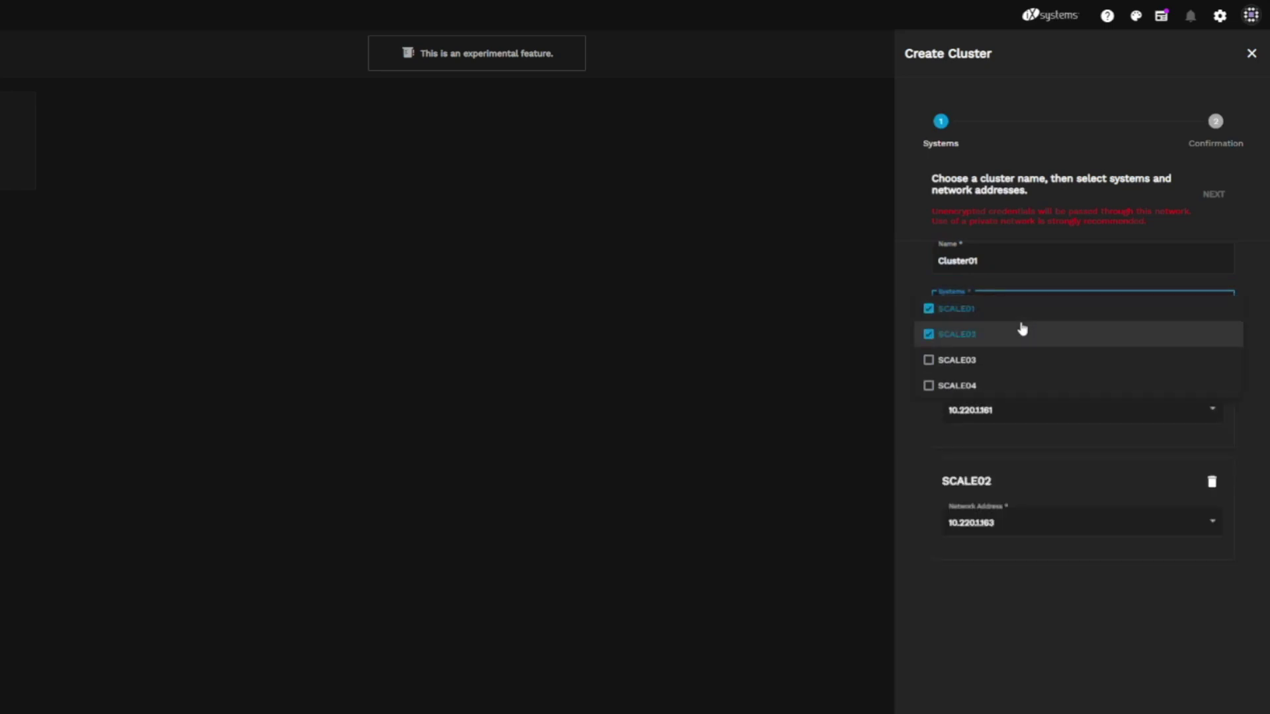
left_click(1010, 363)
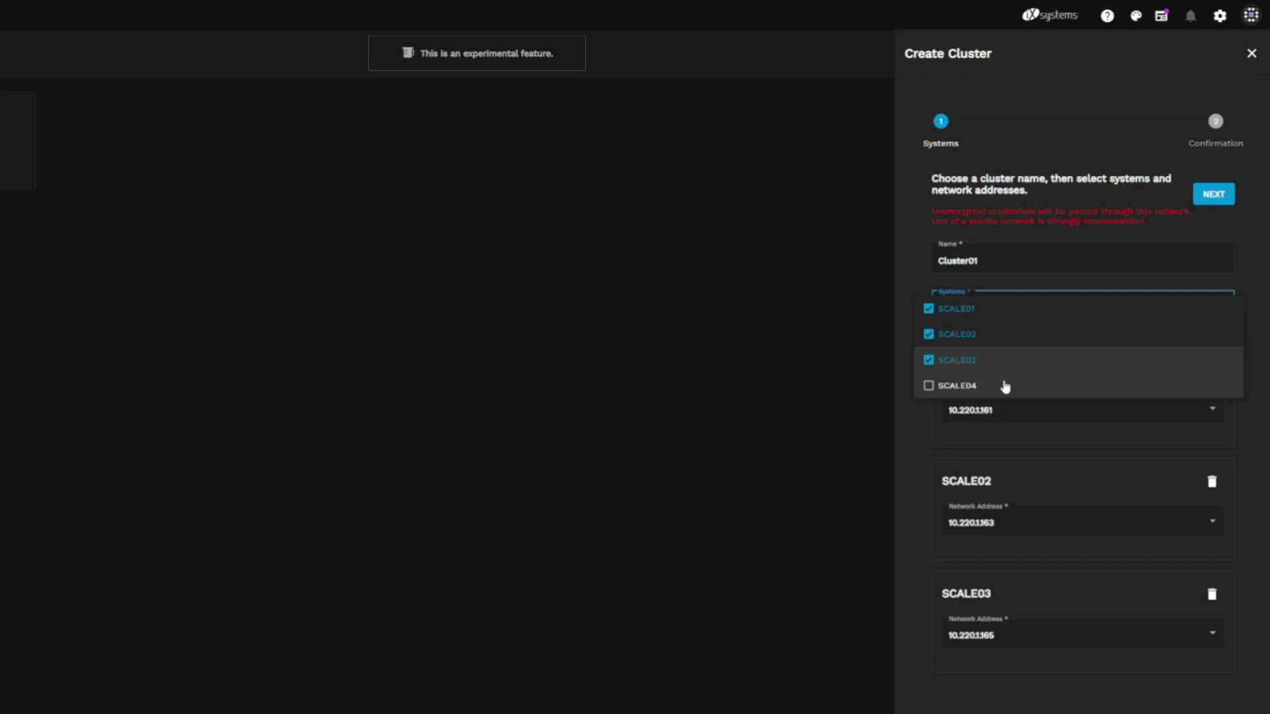
left_click(1005, 387)
left_click(1025, 413)
Assign node addresses 192.168.1.1 through 192.168.1.4 to SCALE01–SCALE04, then proceed to review.
left_click(1028, 416)
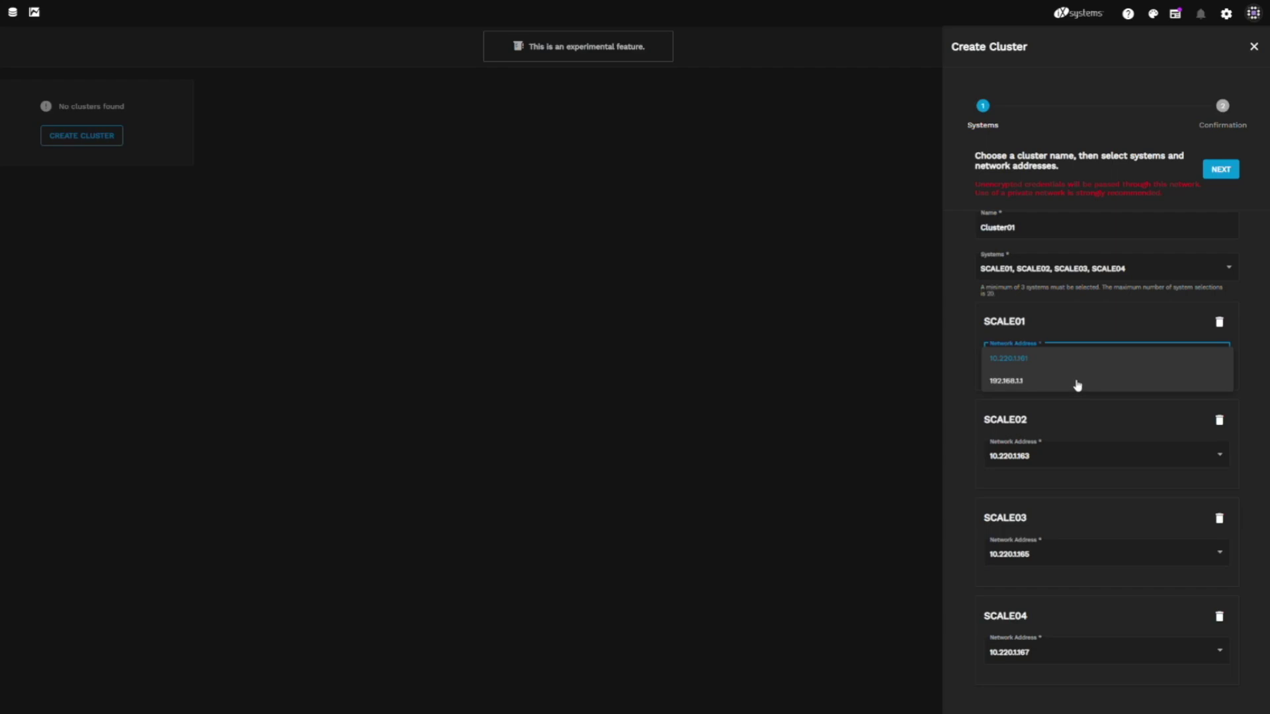
left_click(1077, 385)
left_click(1084, 457)
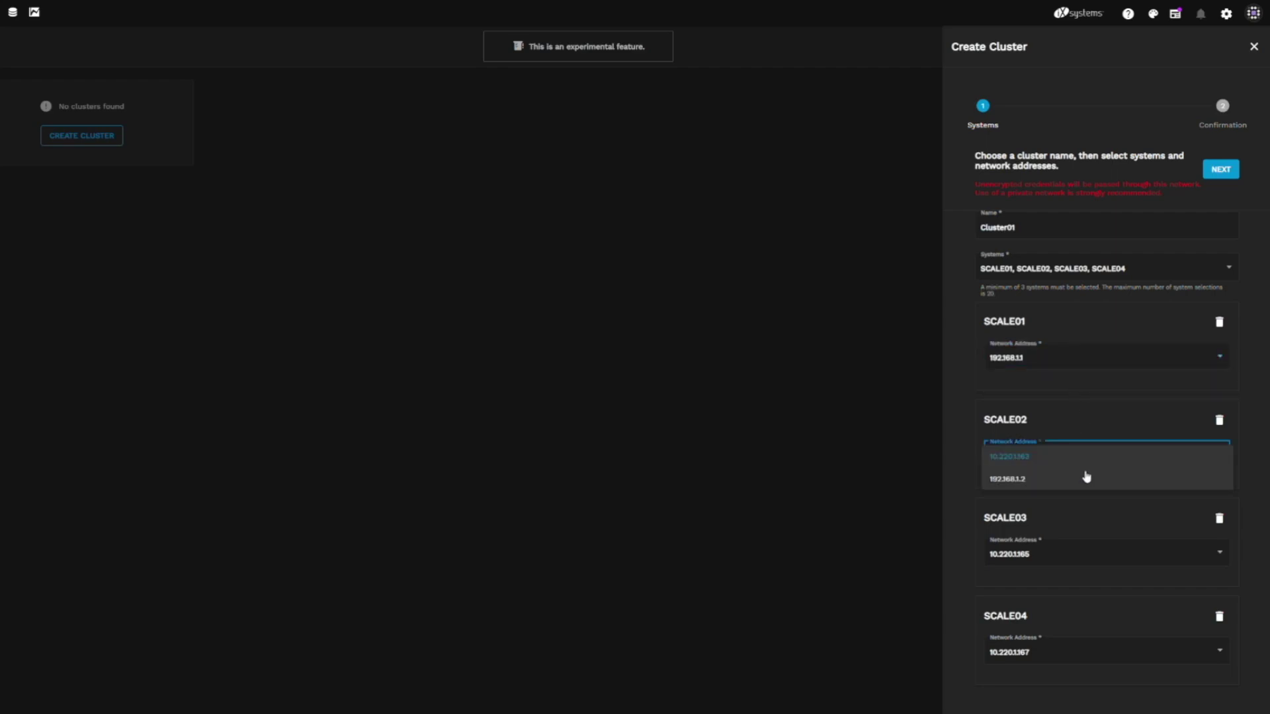
left_click(1086, 478)
left_click(1095, 555)
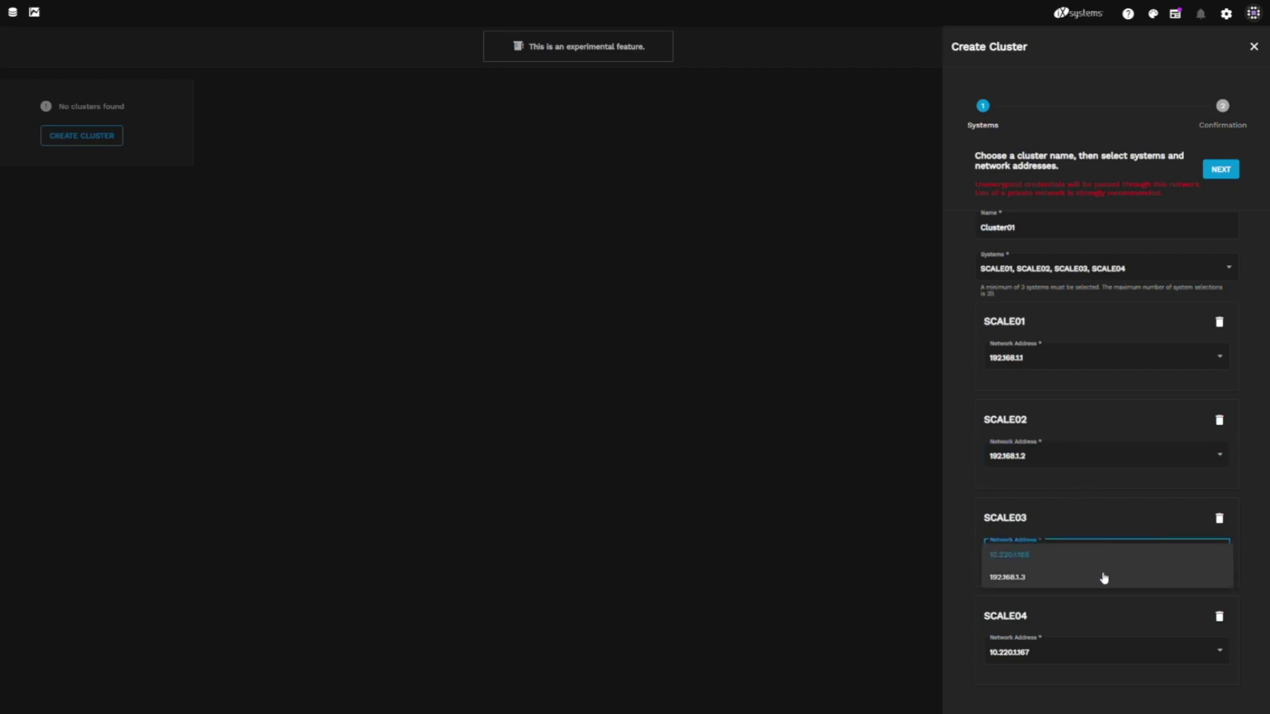
left_click(1104, 579)
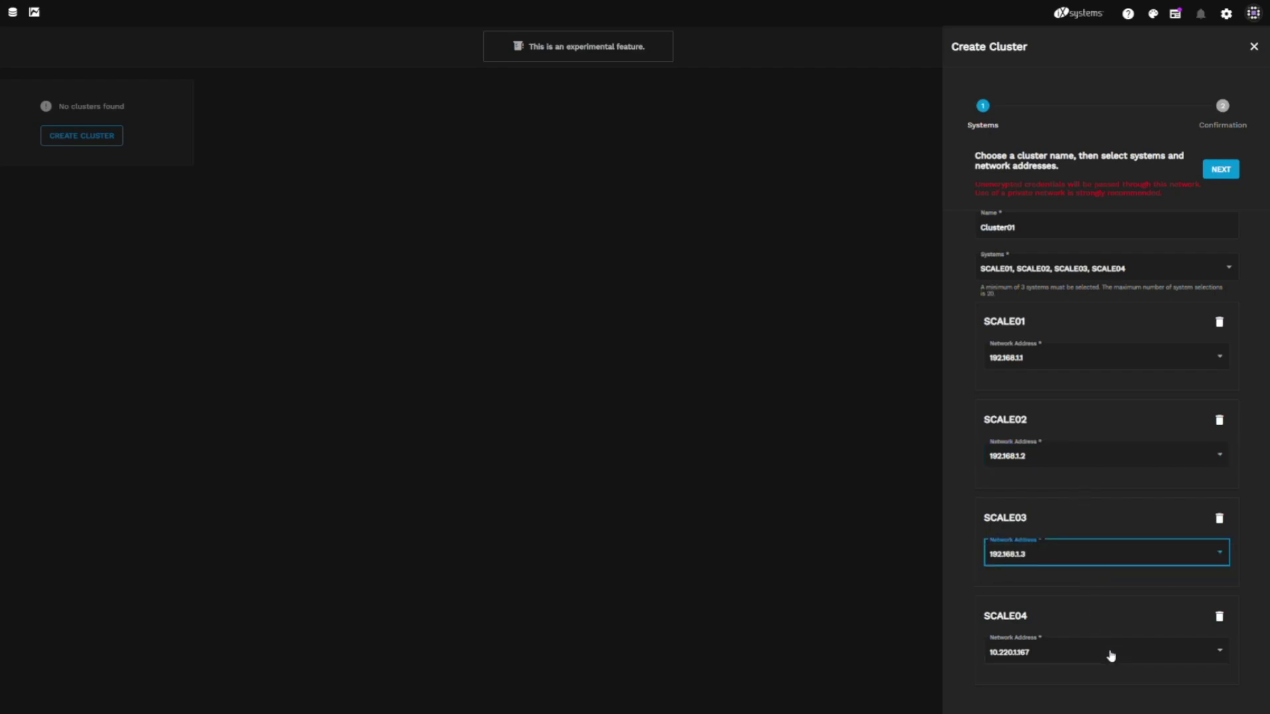
left_click(1110, 654)
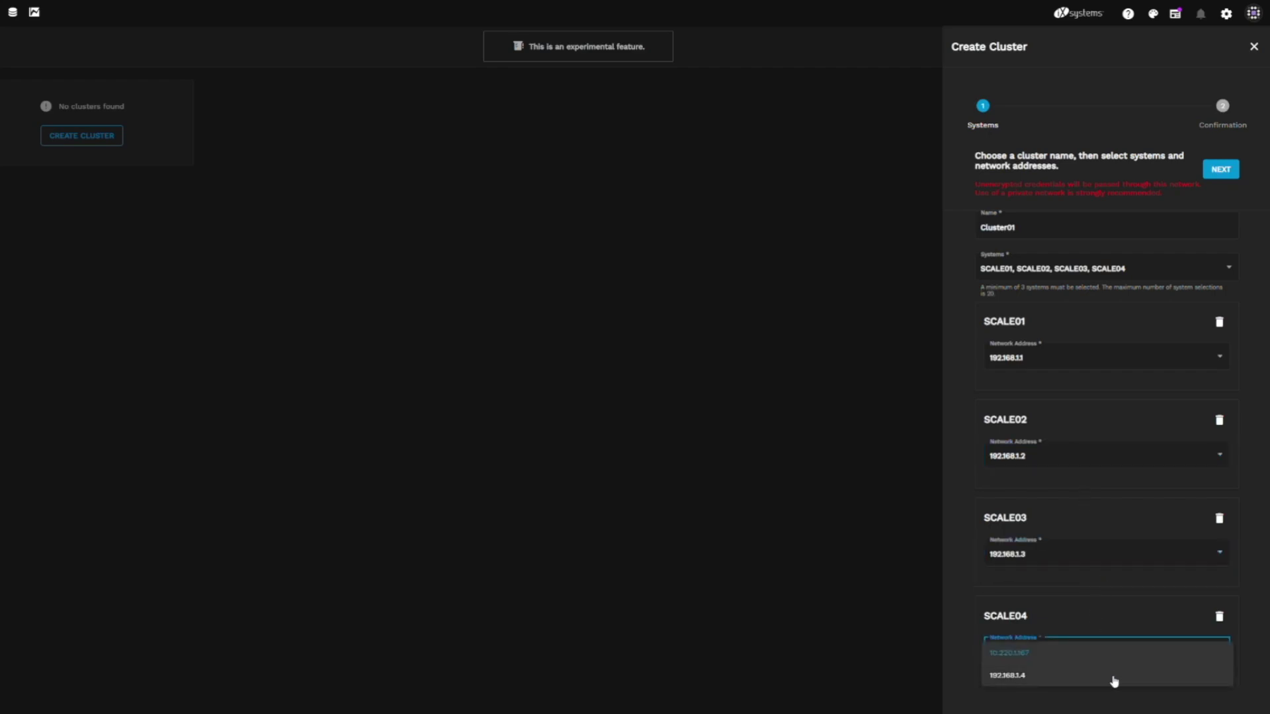
left_click(1114, 678)
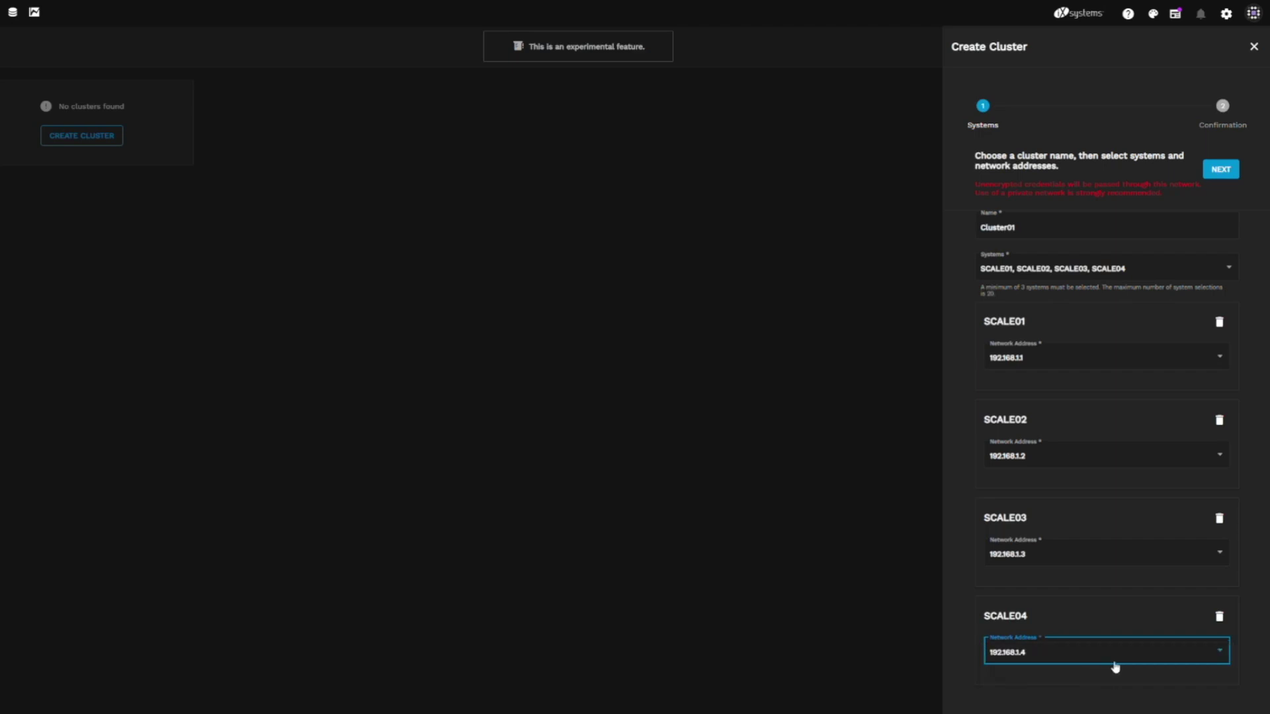
left_click(1221, 169)
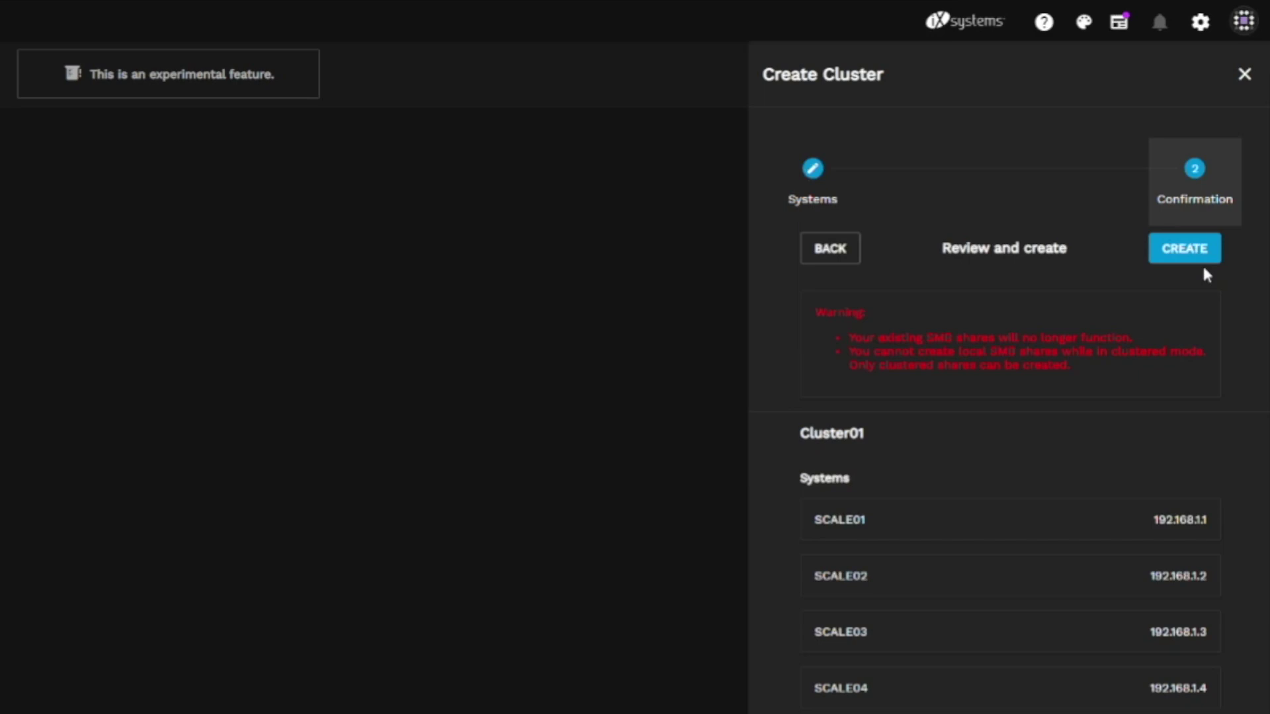
Create Cluster-01 from the reviewed summary.
left_click(1202, 265)
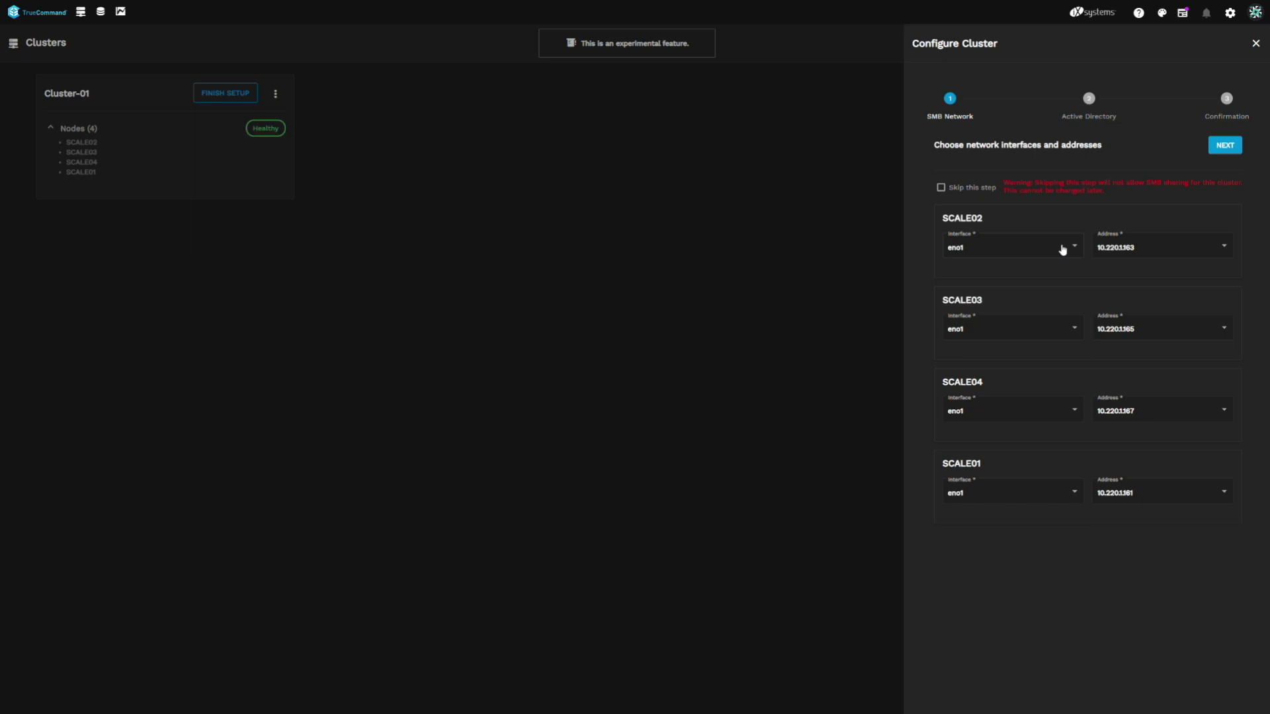
Keep eno1 and address 10.220.1.163 for SCALE02's SMB network, then continue.
left_click(1062, 250)
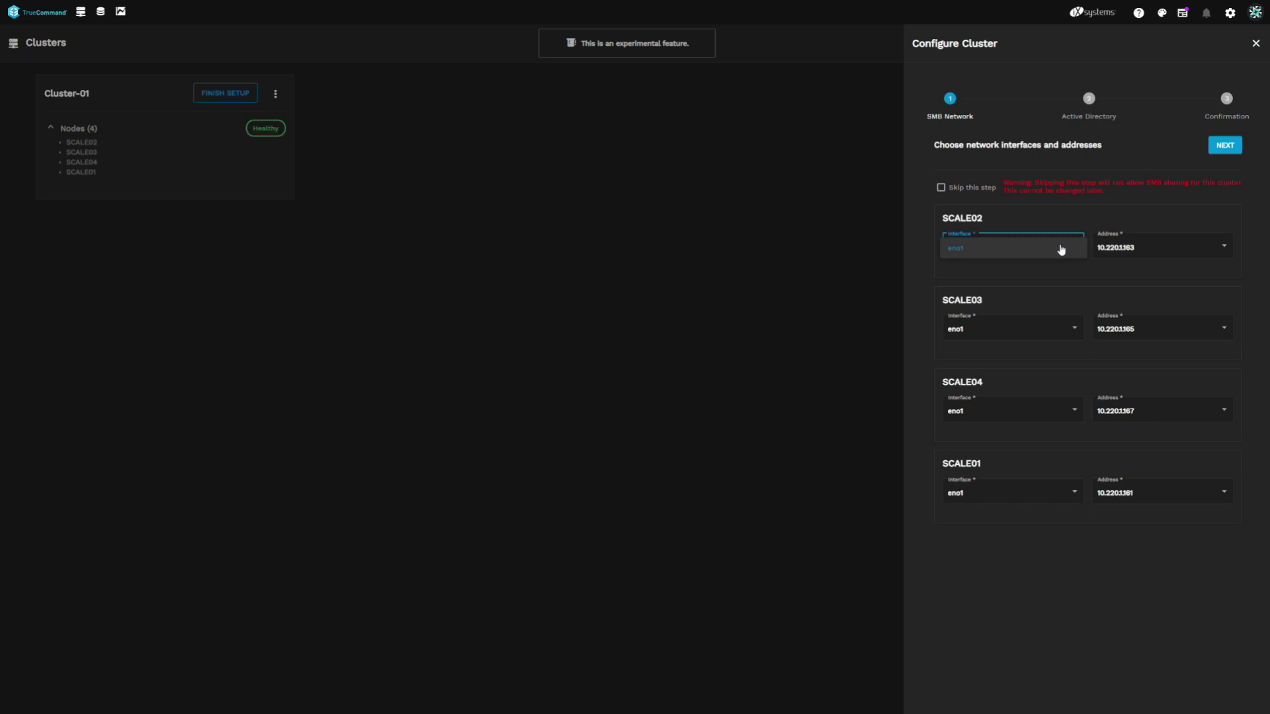
left_click(1063, 249)
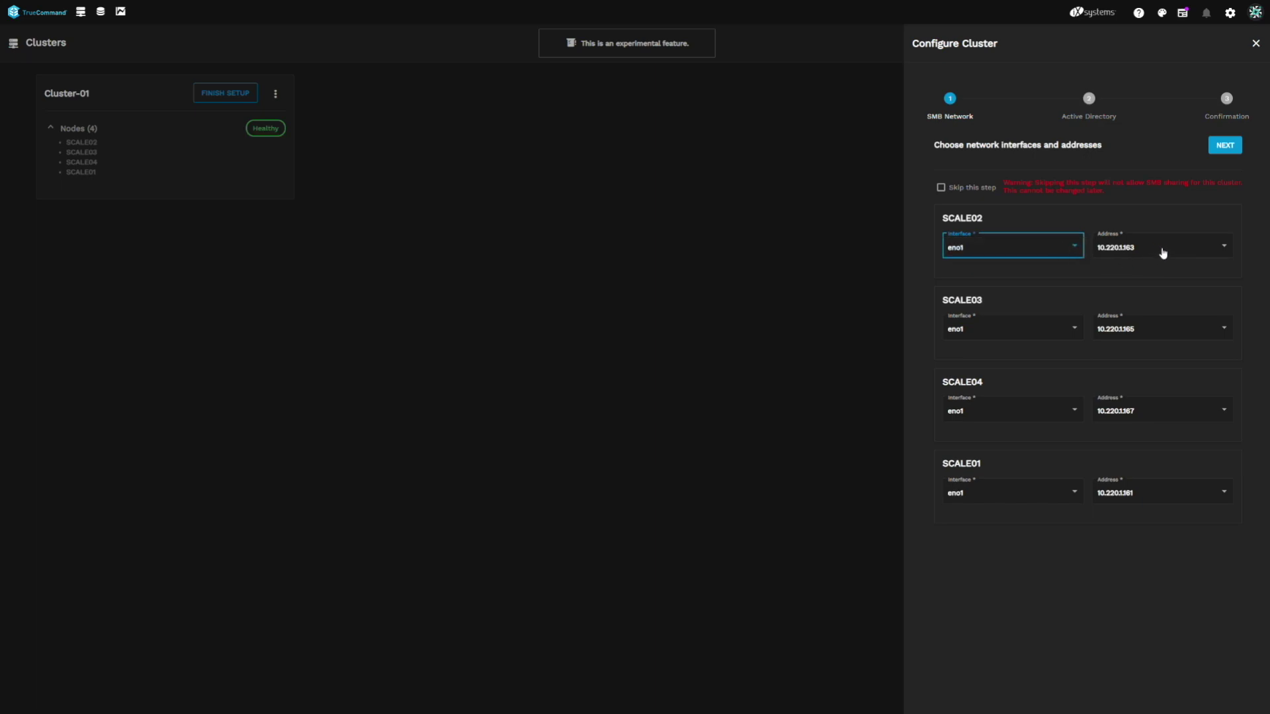
left_click(1173, 252)
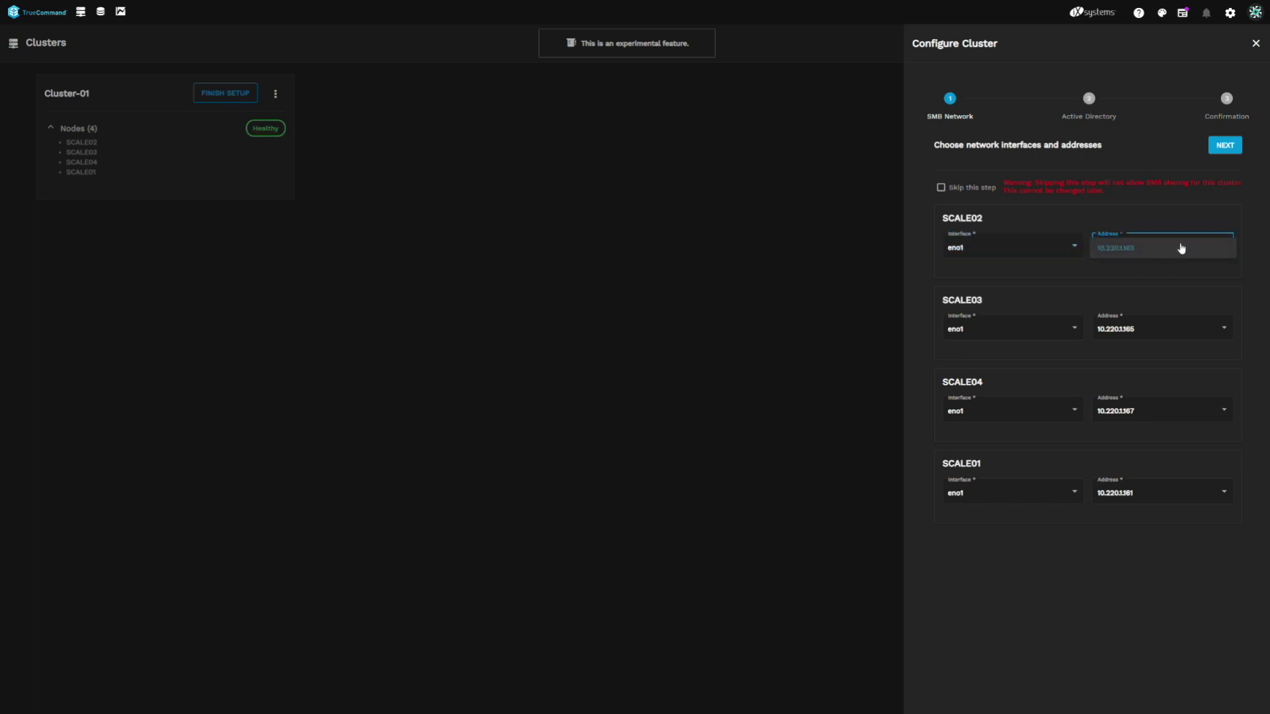
left_click(1181, 250)
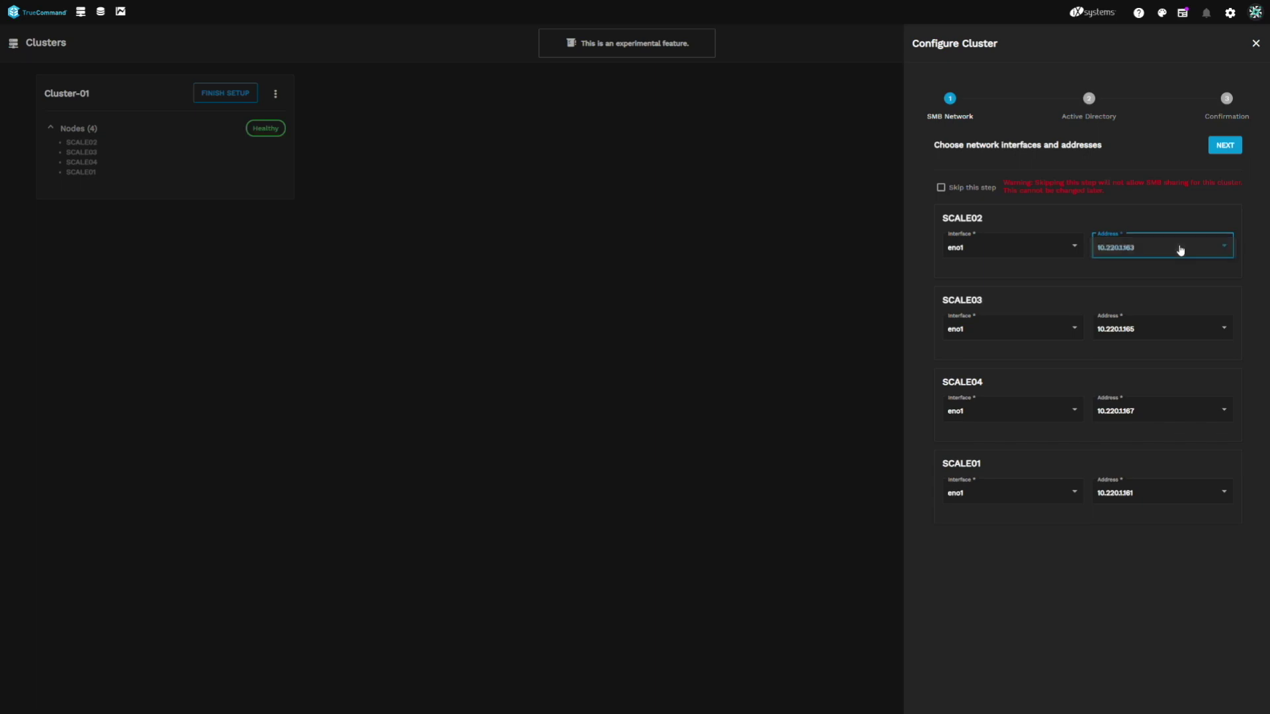
left_click(1235, 149)
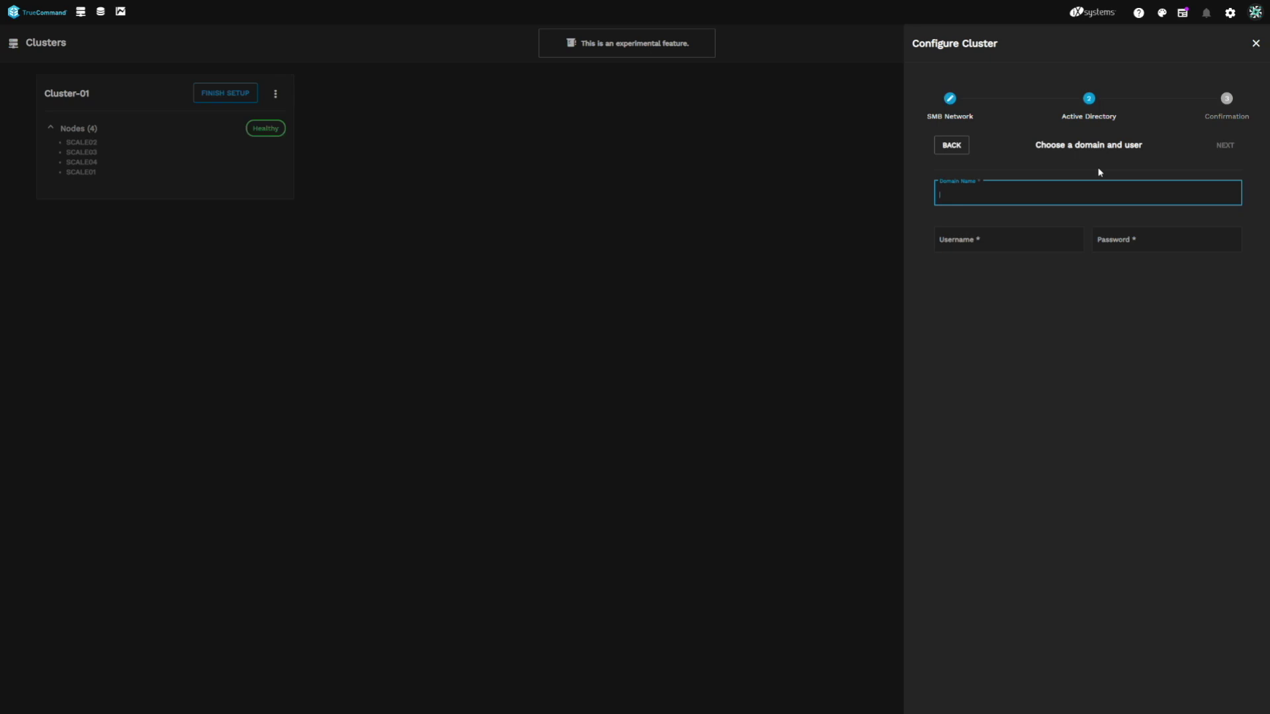
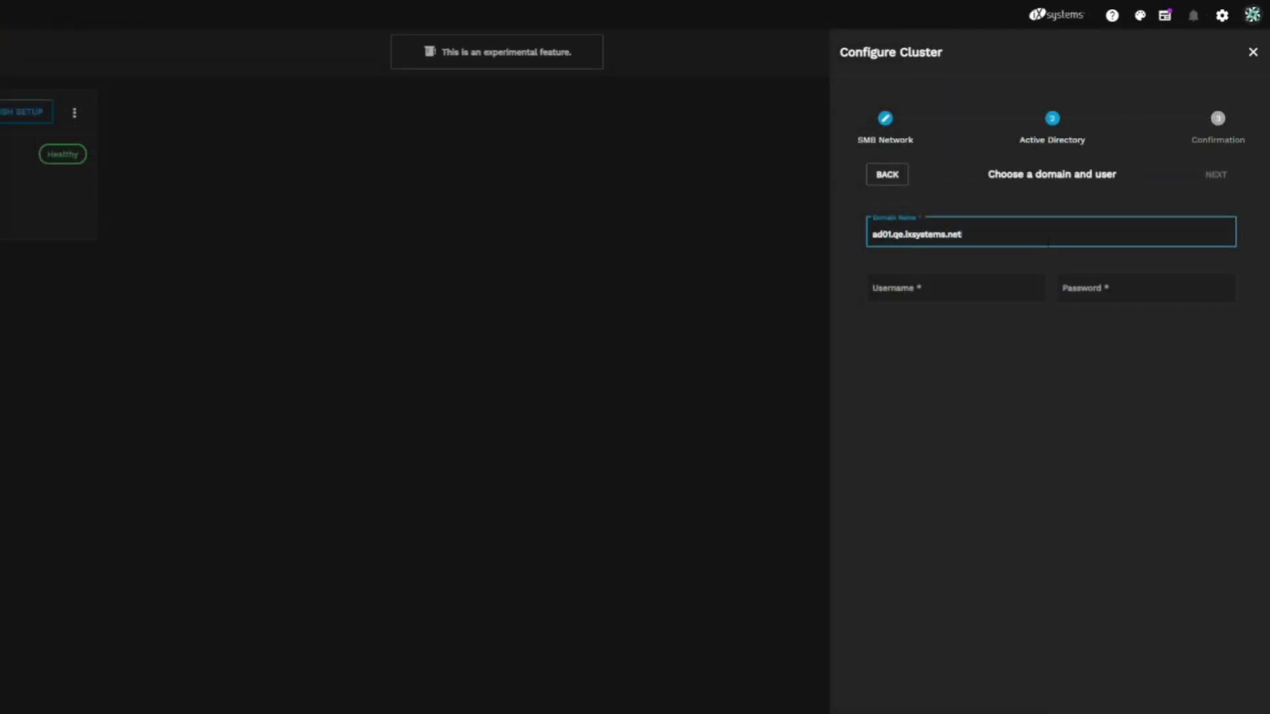
Enter domain ad01.qe.ixsystems.net with the admin username and password, then continue to review.
key("Tab")
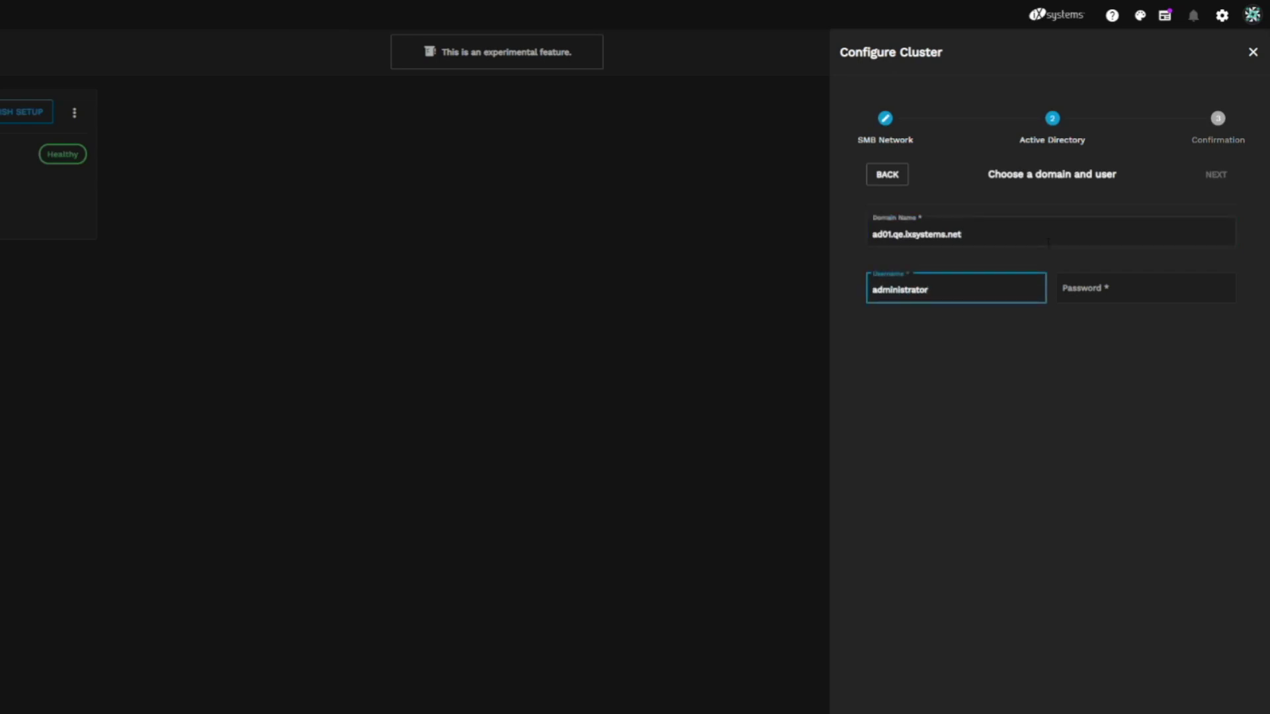
key("Tab")
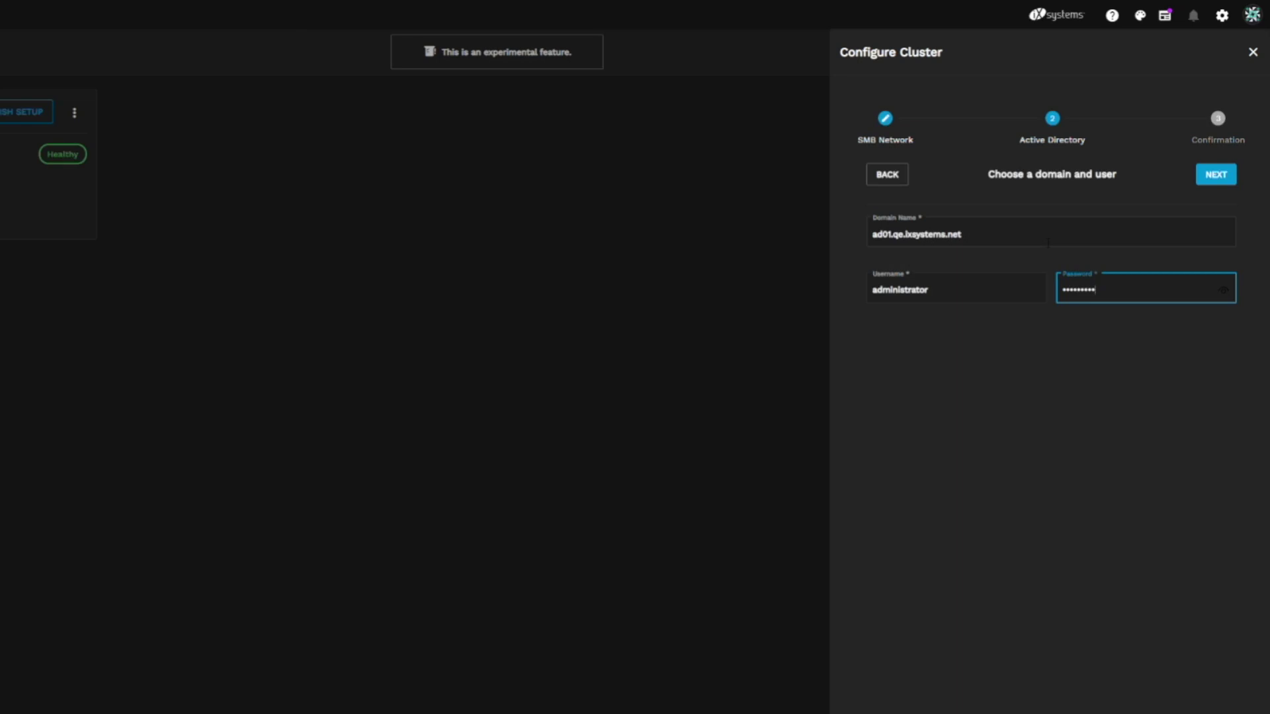
left_click(1219, 180)
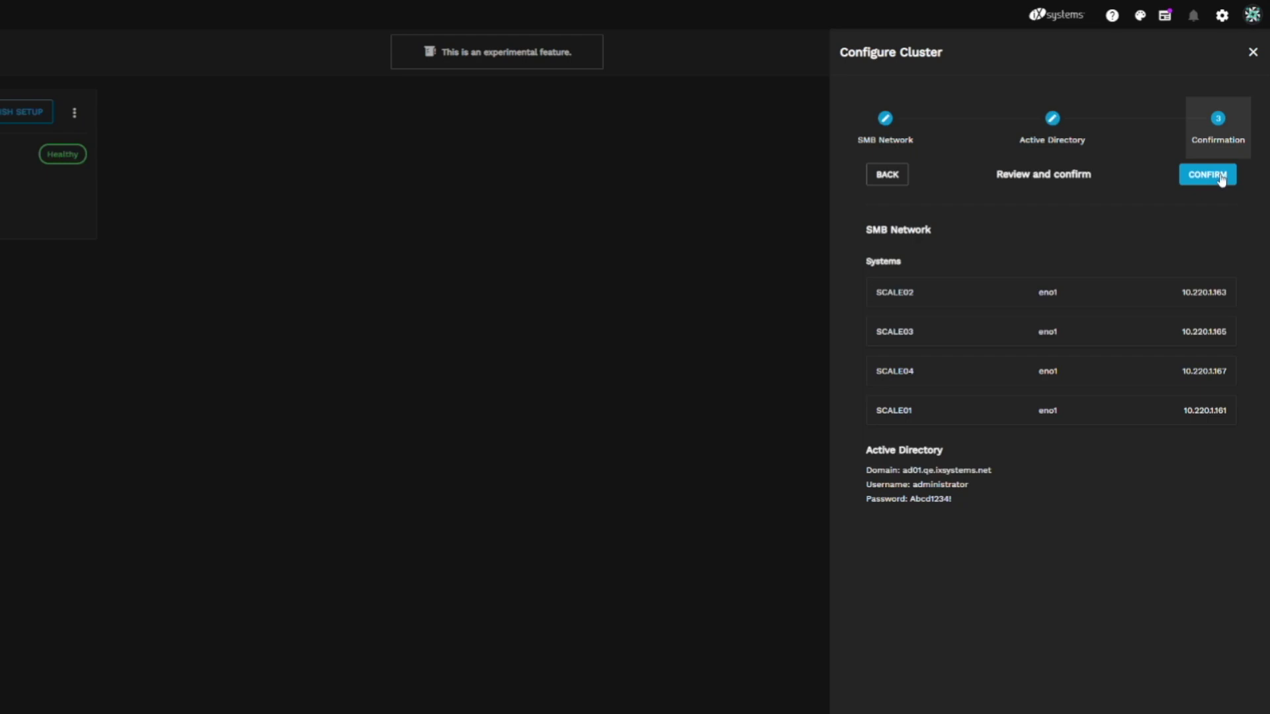
Confirm the cluster configuration and begin adding a volume to Cluster-01.
left_click(1222, 177)
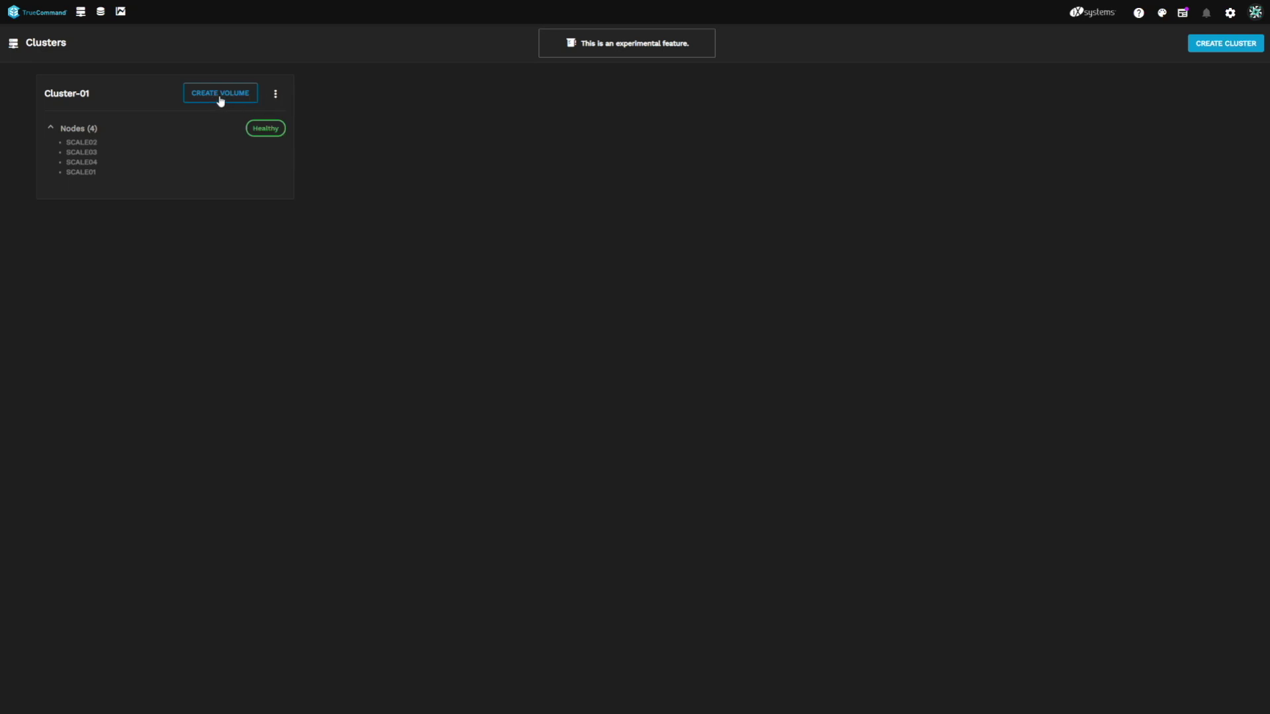
left_click(219, 99)
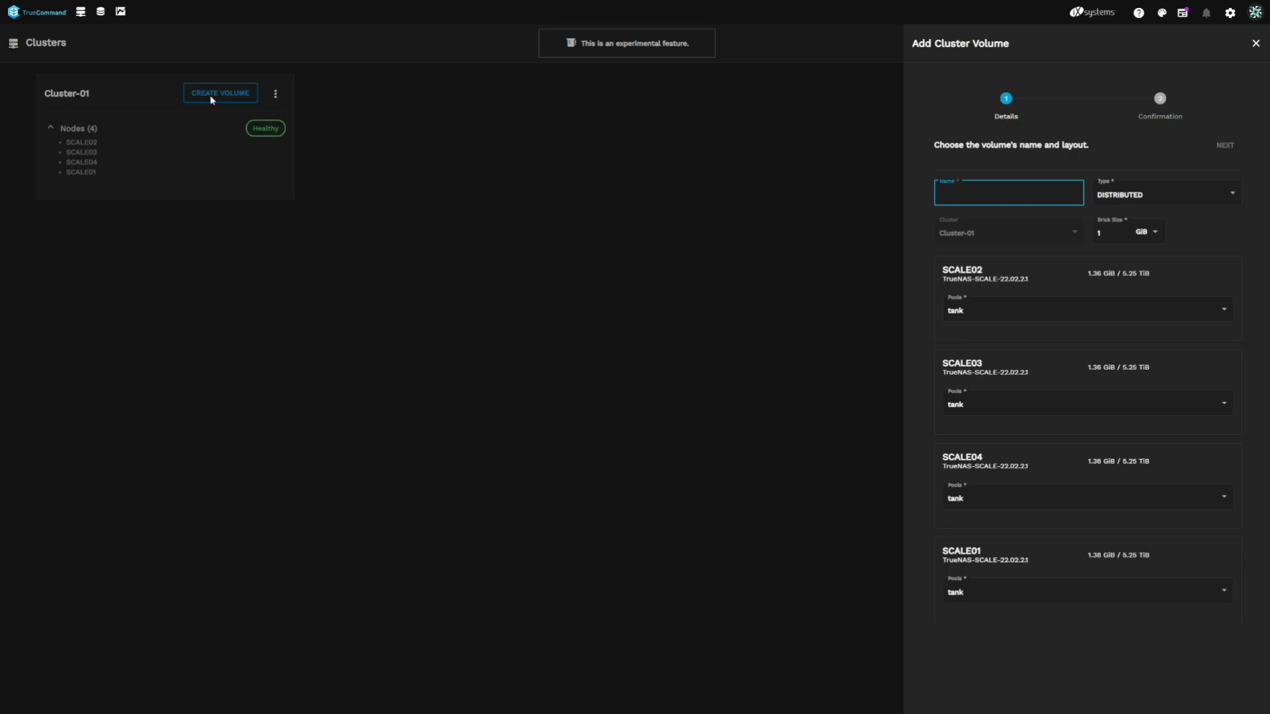
Define DISTRIBUTED volume Dist-01 with 10 GiB bricks on each node's tank pool.
type("Dist-01")
left_click(1177, 194)
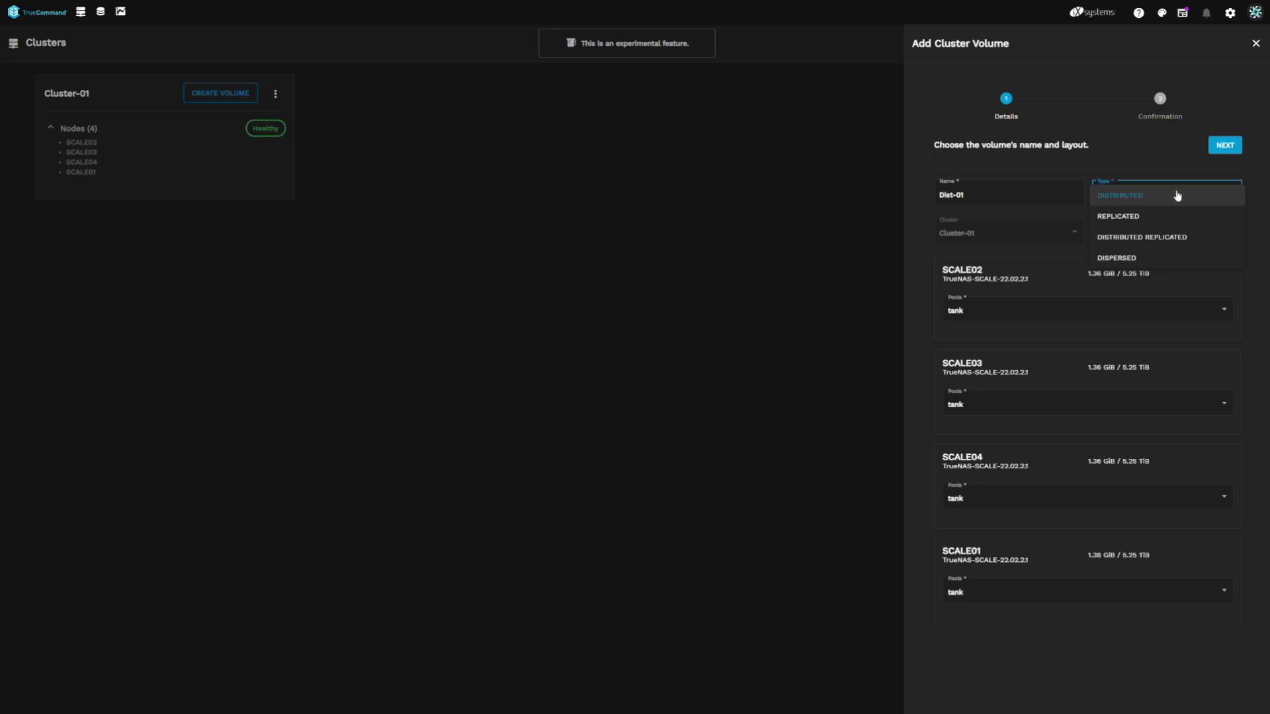
left_click(1177, 196)
key("Tab")
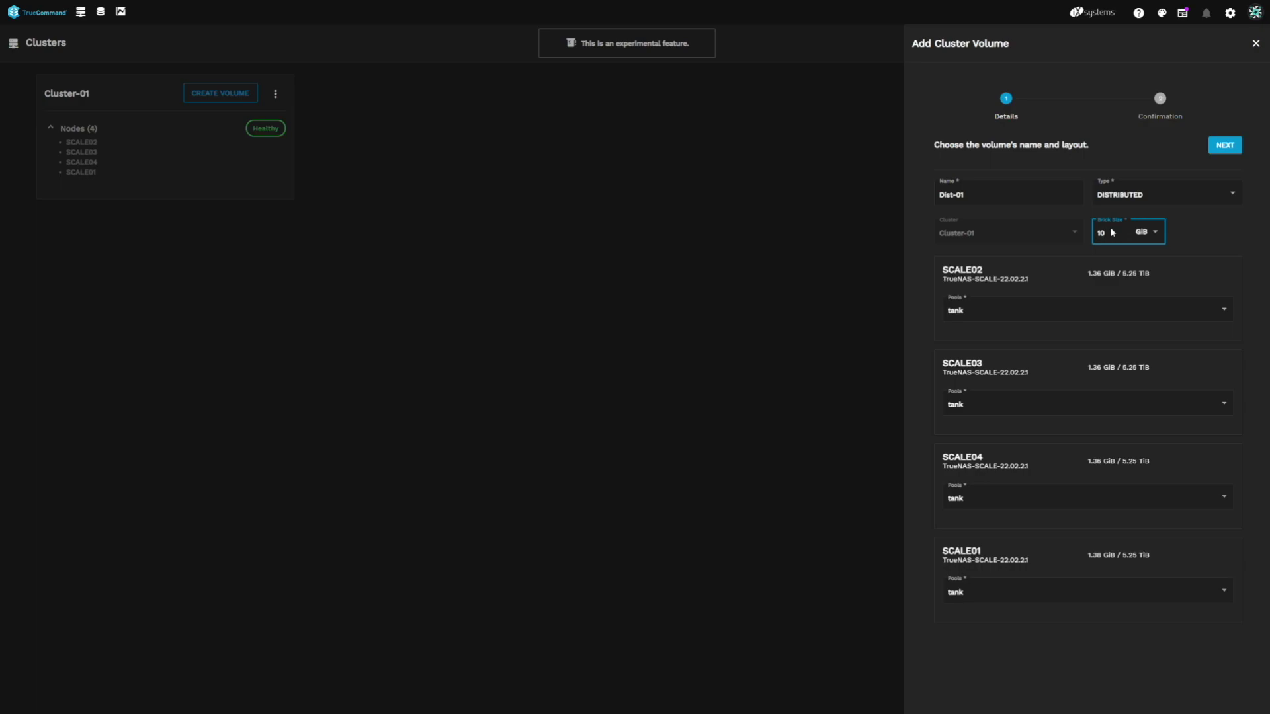
left_click(1109, 310)
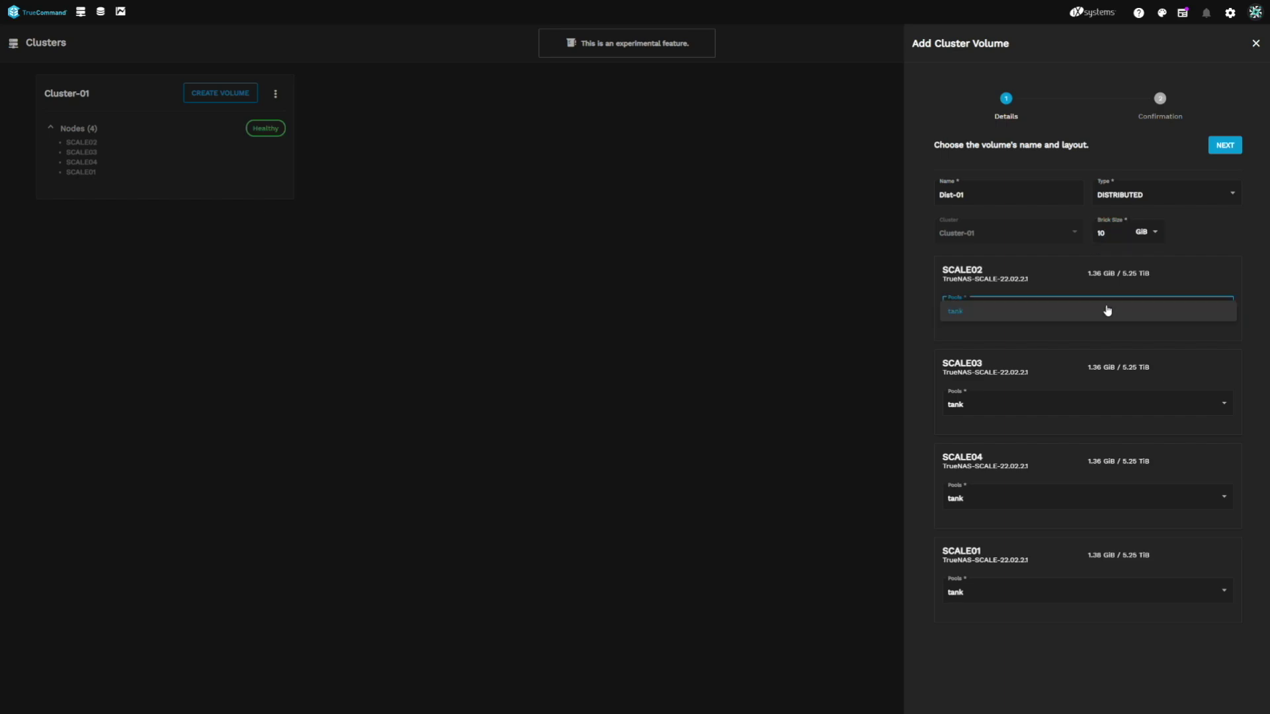
left_click(1108, 311)
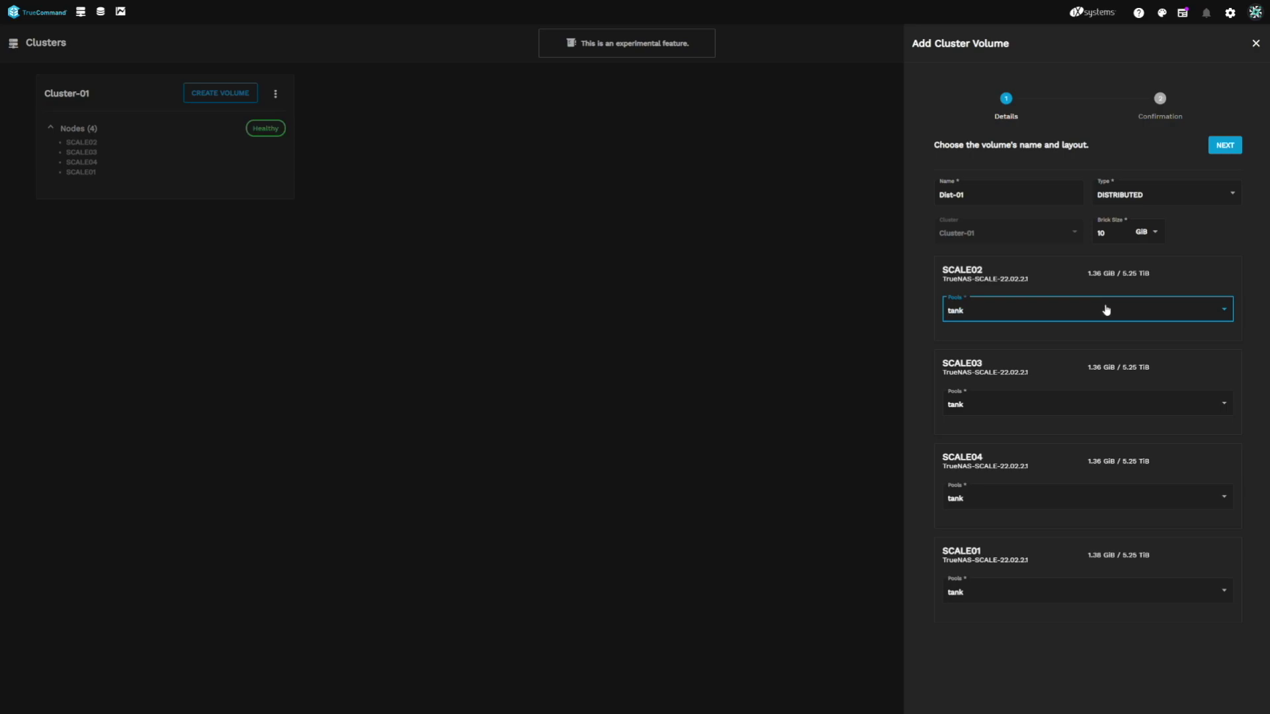
left_click(1232, 147)
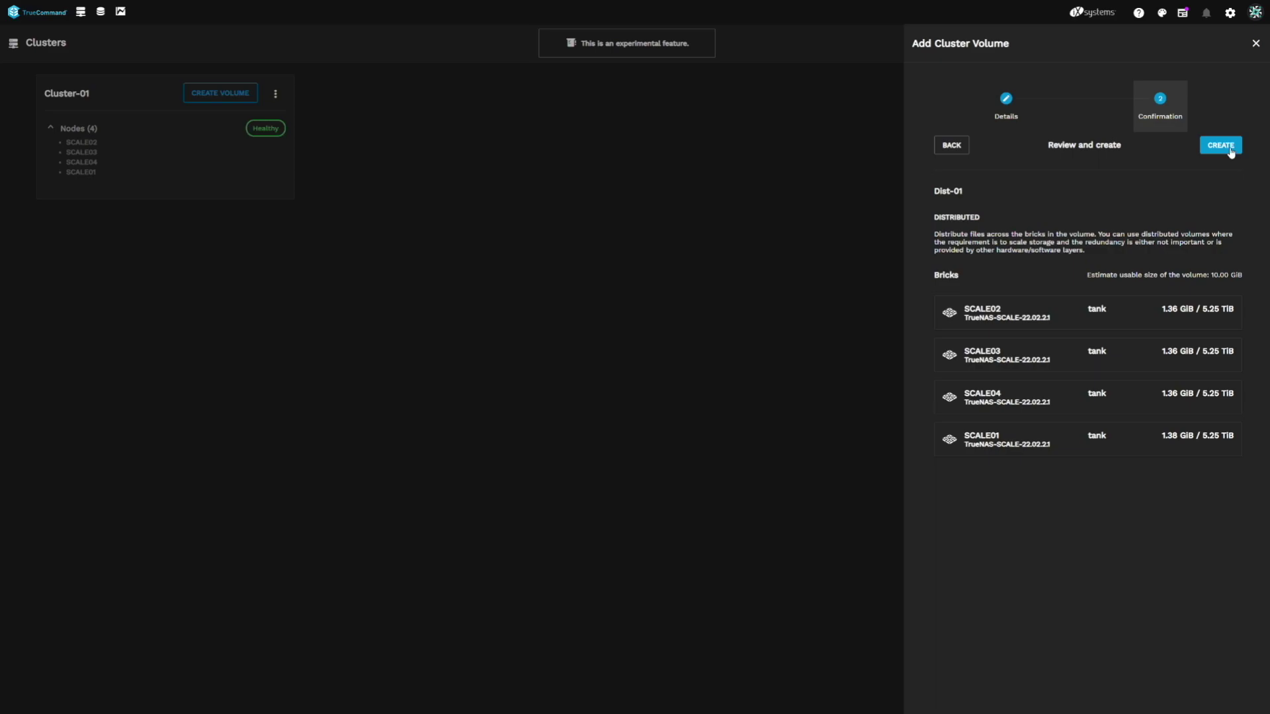
Create the Dist-01 volume and open its details.
left_click(1231, 152)
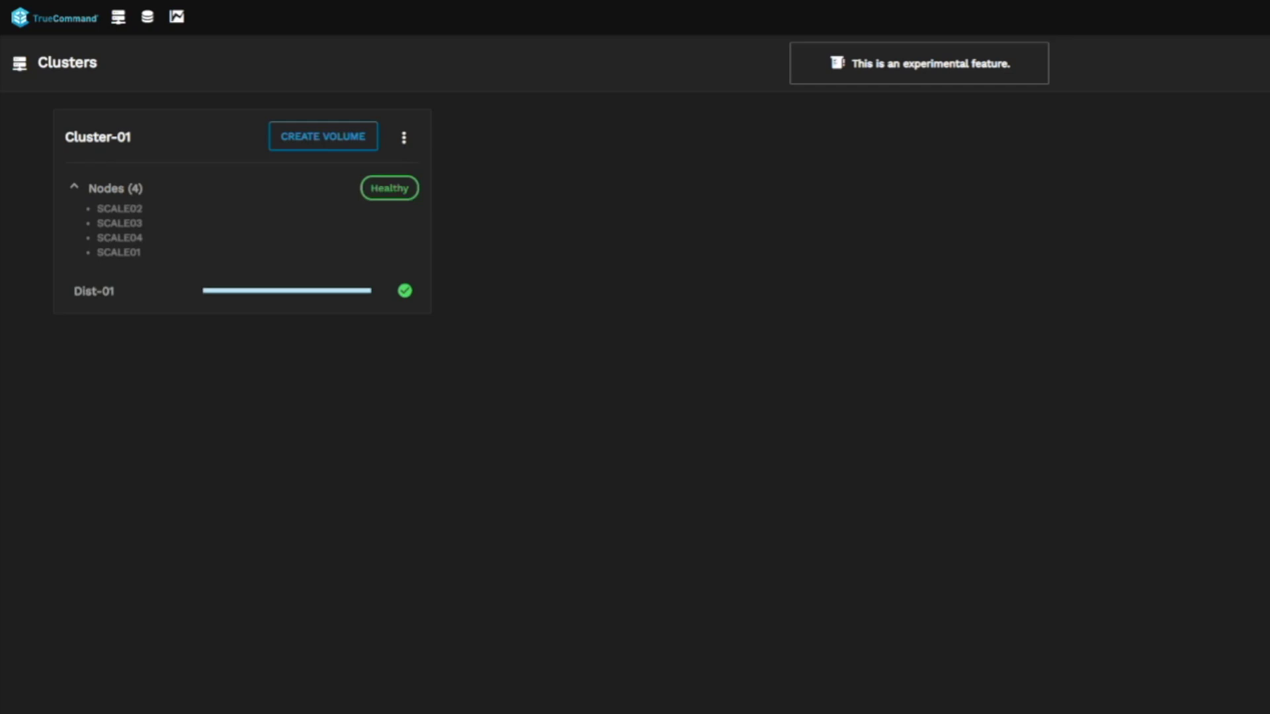
left_click(169, 287)
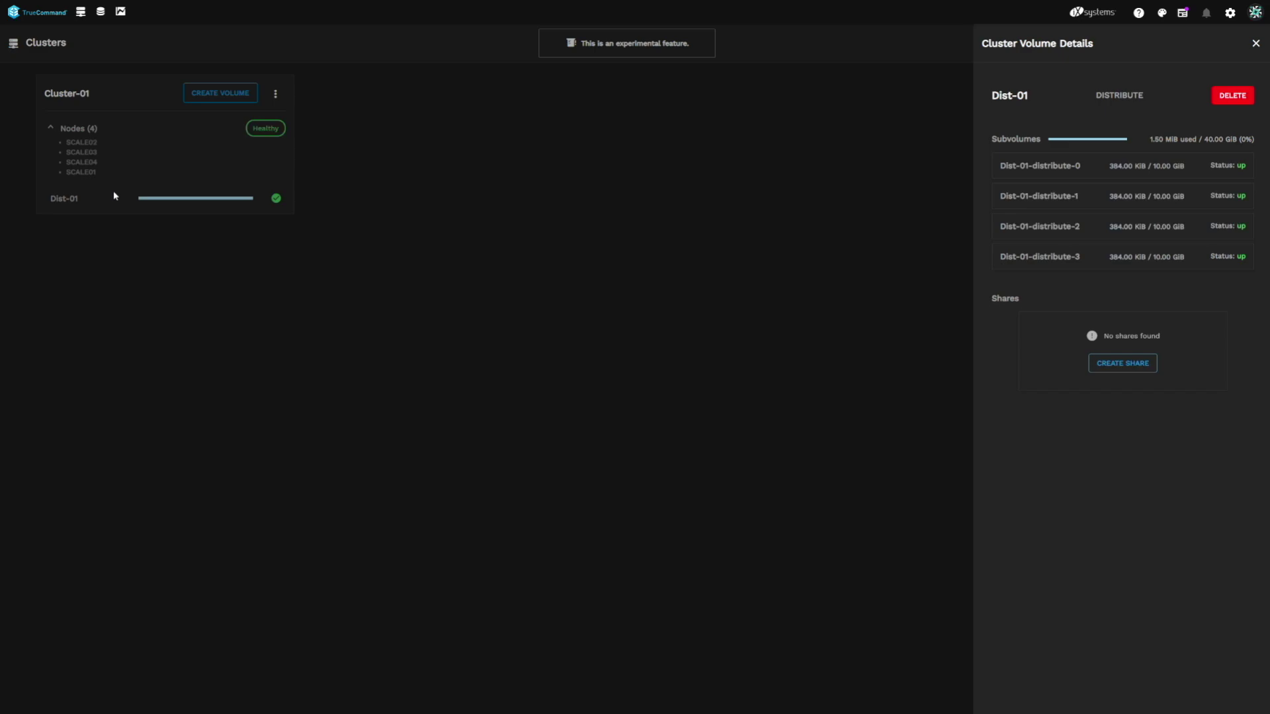
Start adding a share on the Dist-01 volume.
left_click(1135, 369)
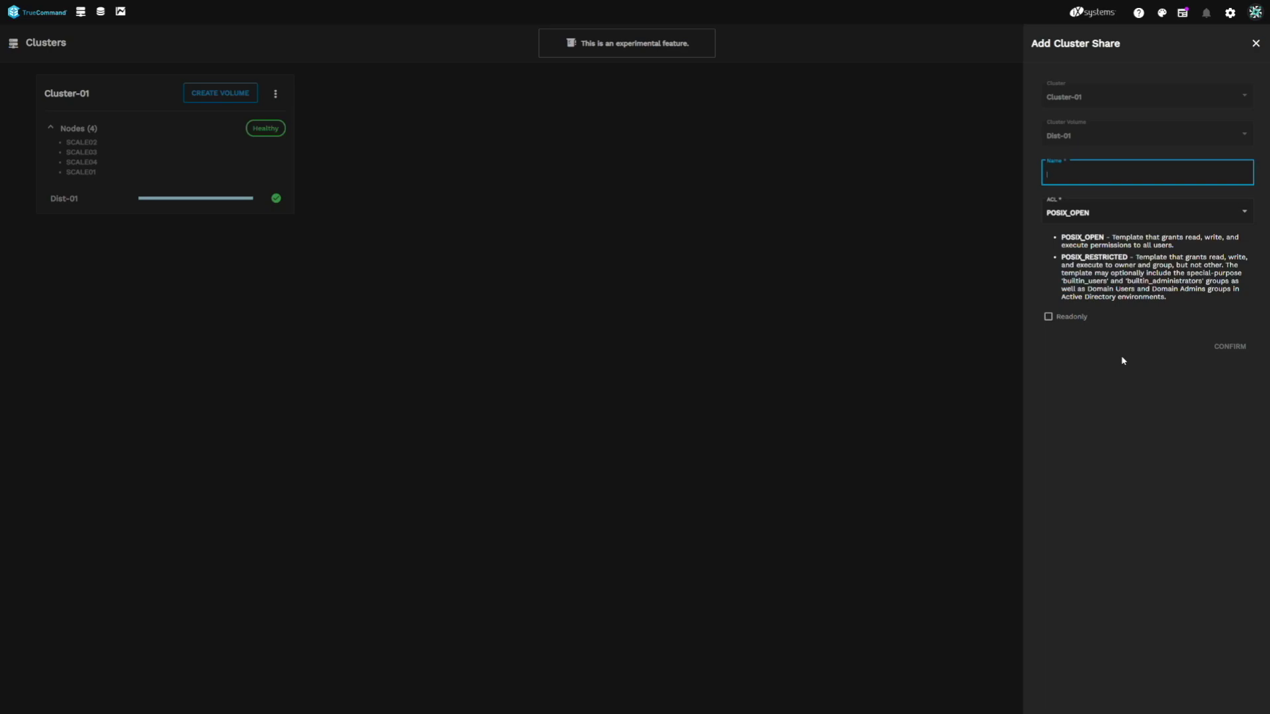
Create share Dist-01-Share with the POSIX_OPEN ACL template.
type("Dist-01-Share")
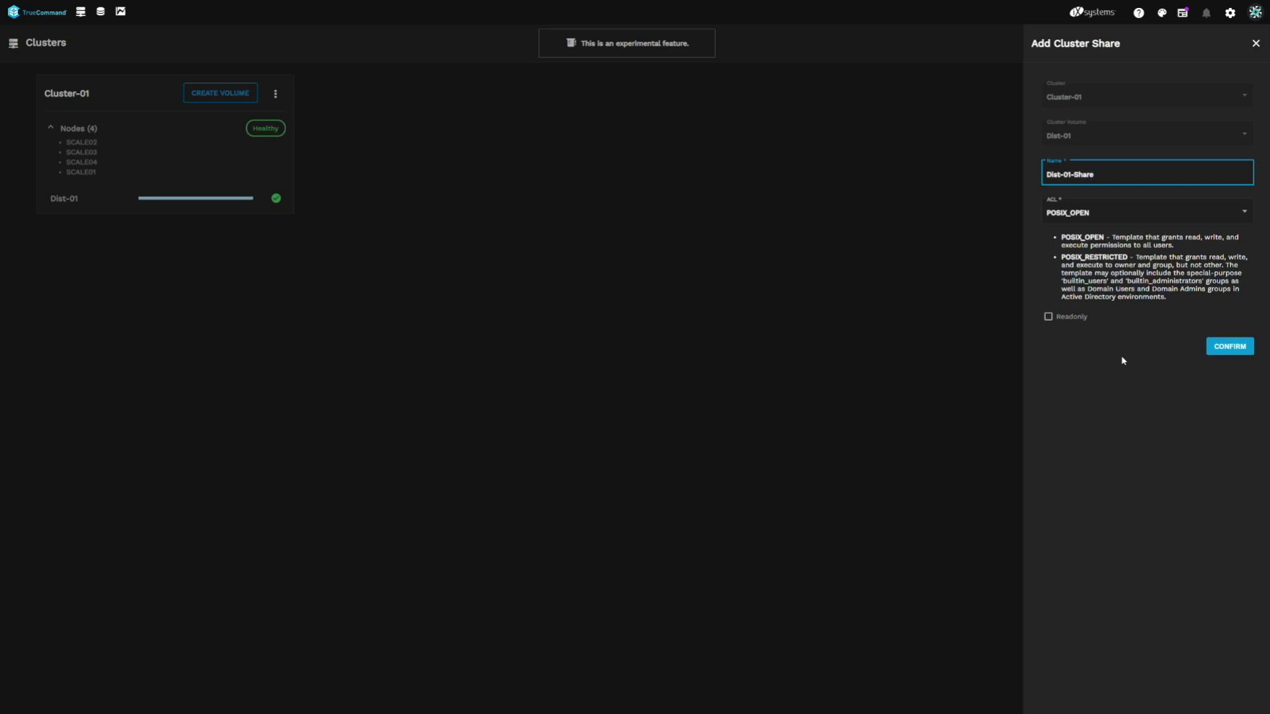
left_click(1188, 213)
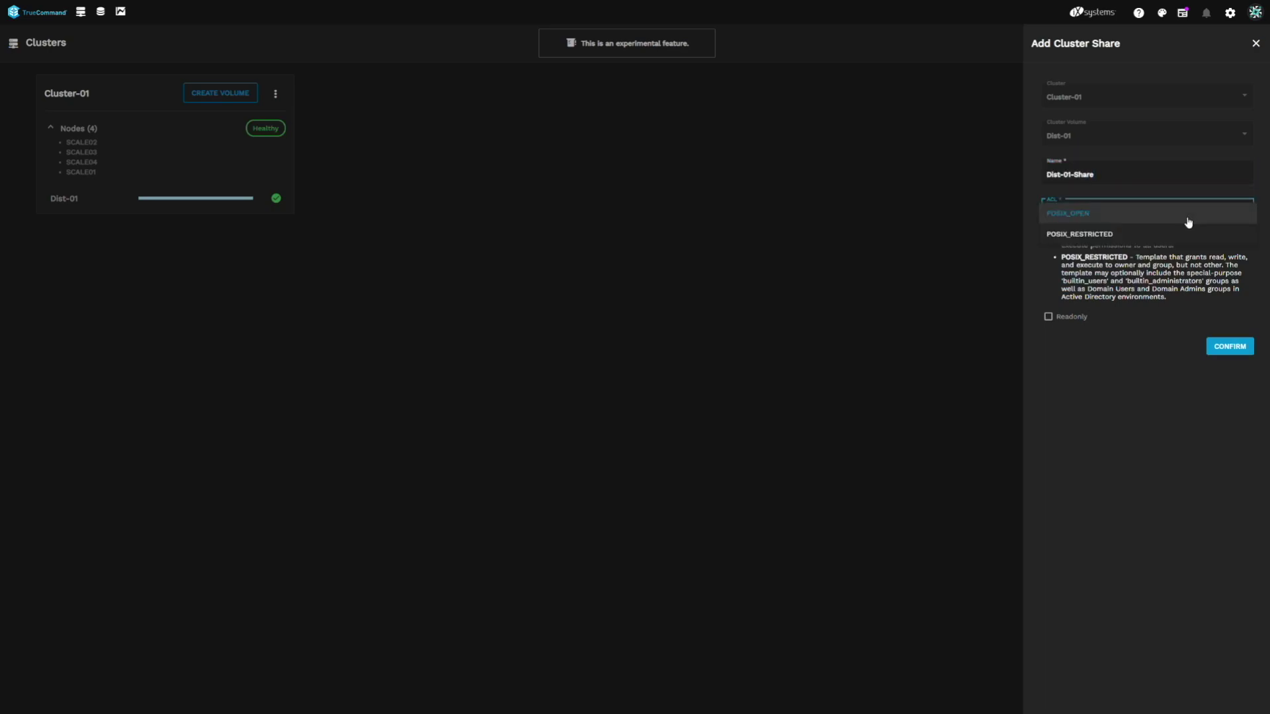
left_click(1189, 219)
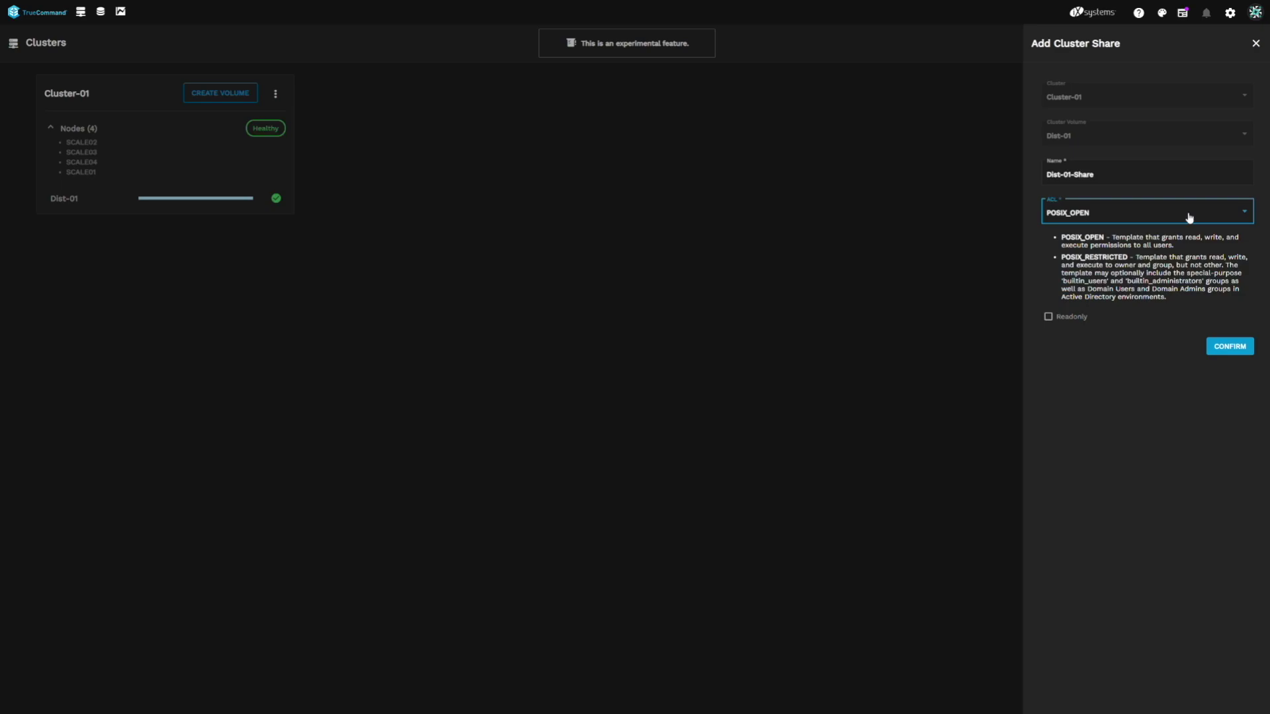
left_click(1228, 351)
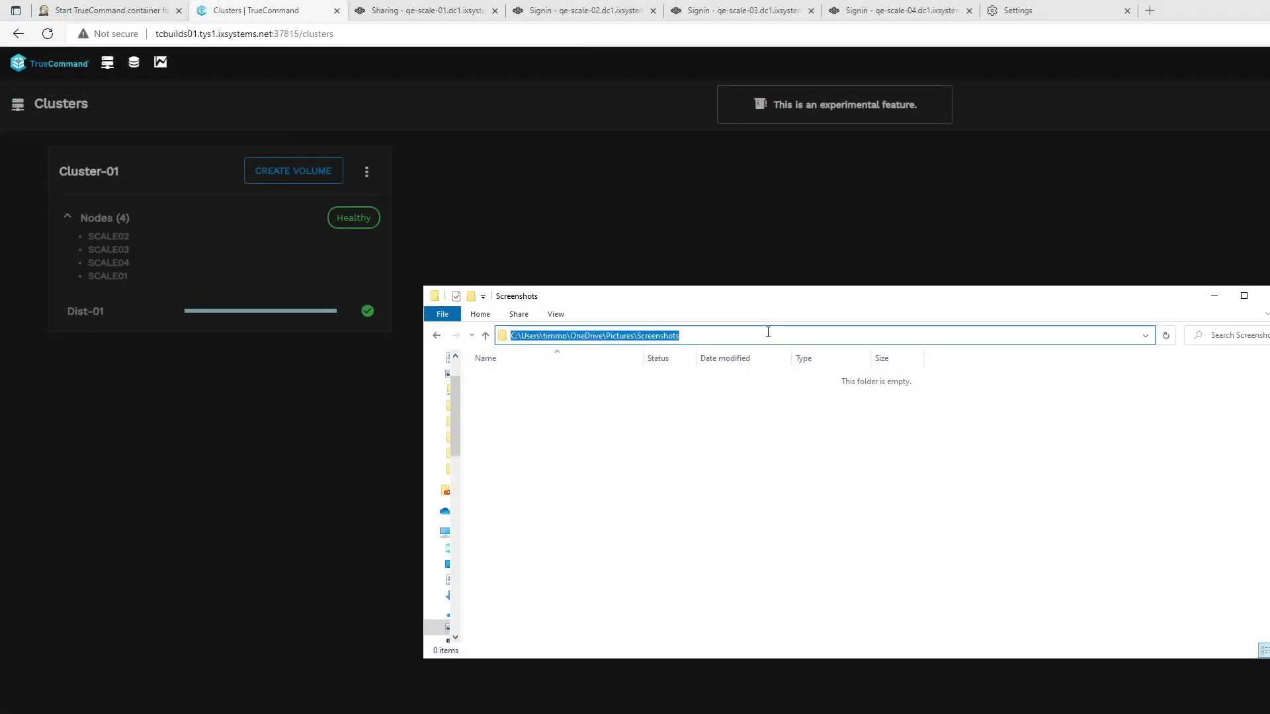
Navigate File Explorer to the server \\qe-scale-03.dc1.ixsystems.net.
type("\\\\")
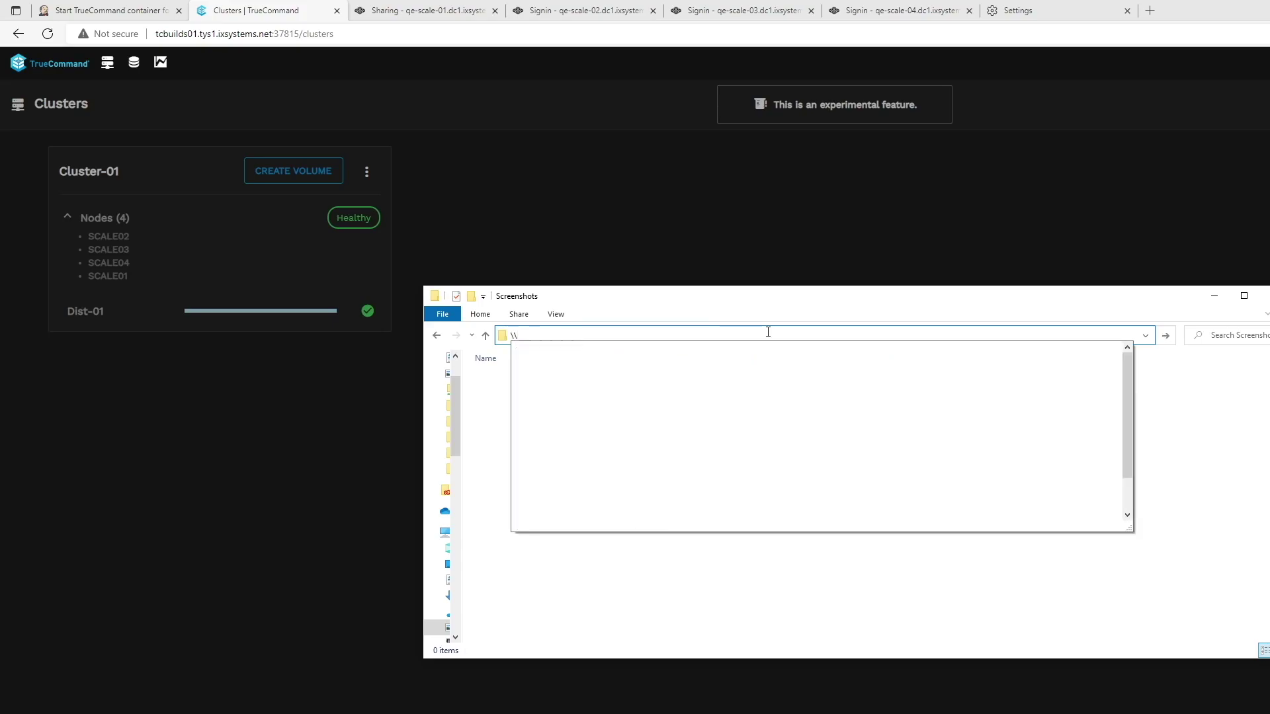
type("qe-scale")
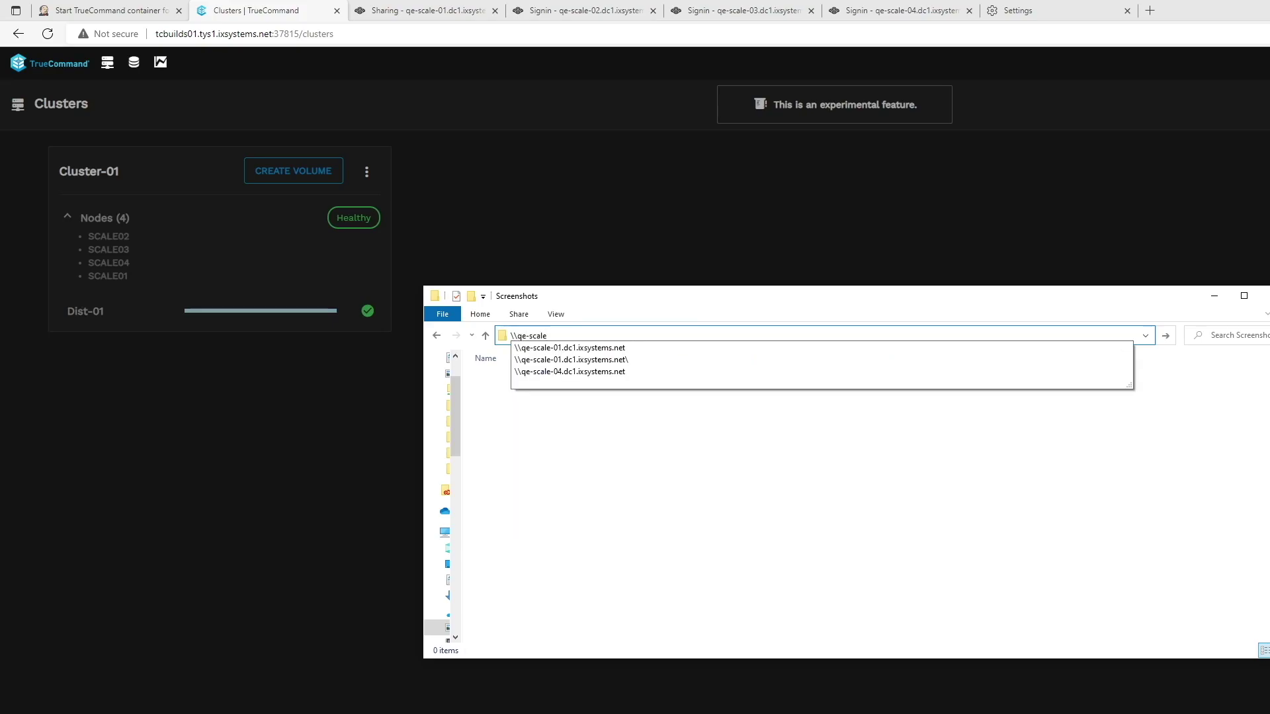
type("-03.dc1.ixs")
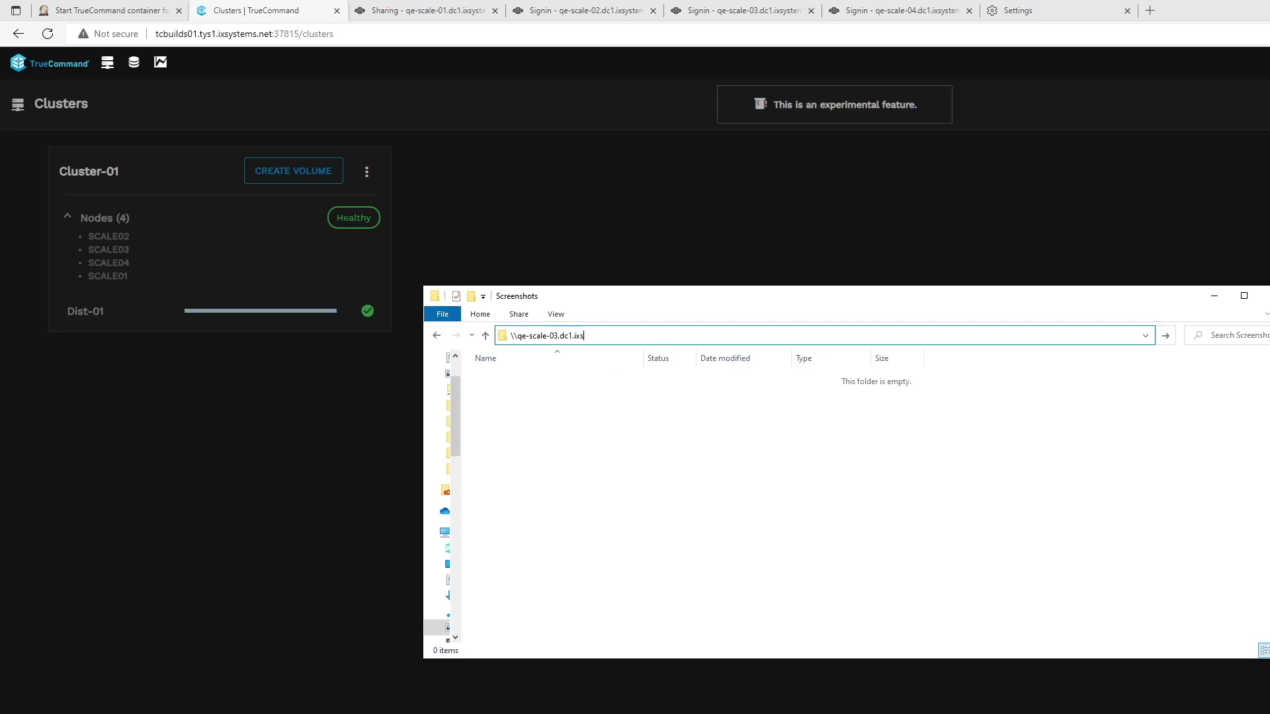
type("ystems.net")
key("Return")
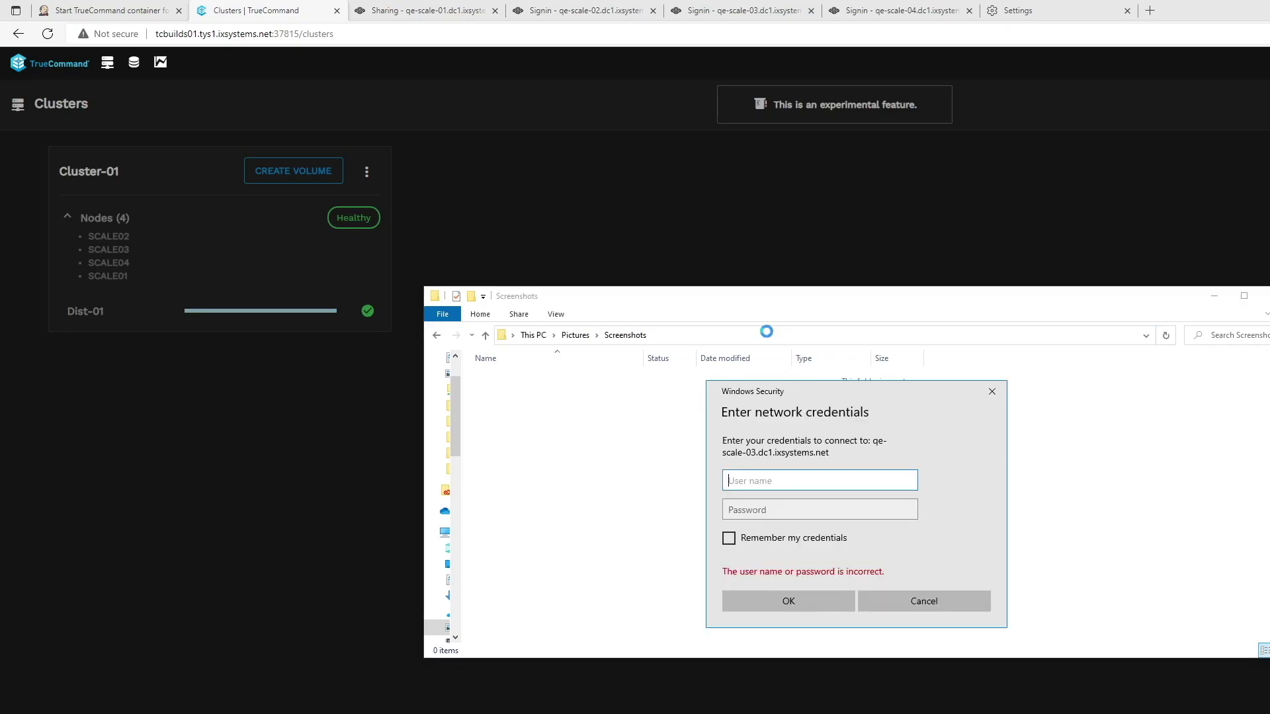
Sign in to the server with the domain administrator user name and password.
type("AD01\\")
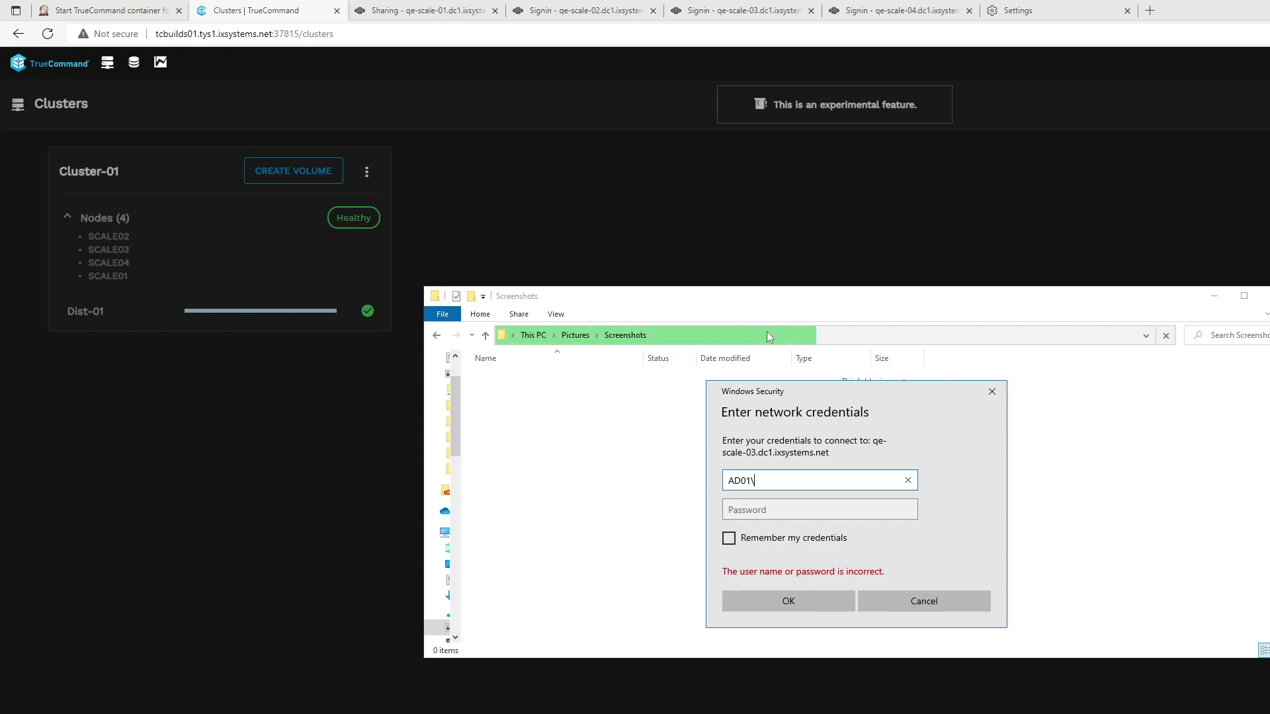
type("Administrator")
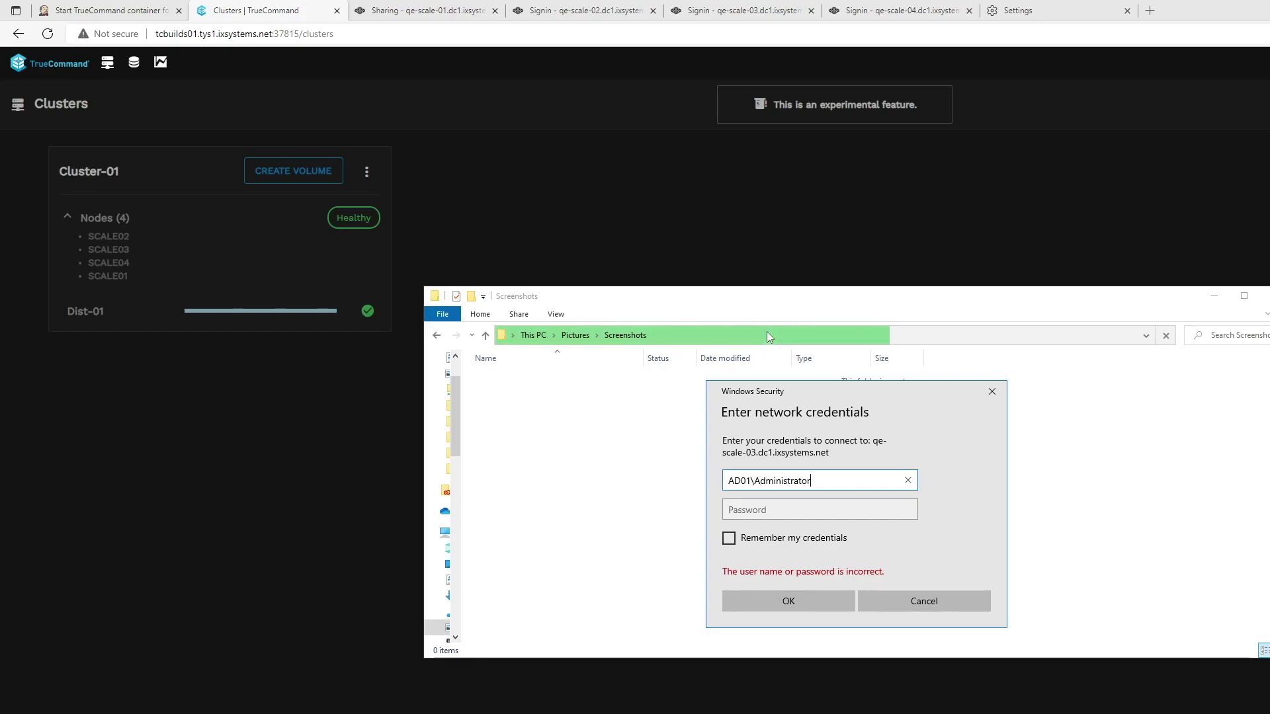
key("Tab")
type("•••••••••")
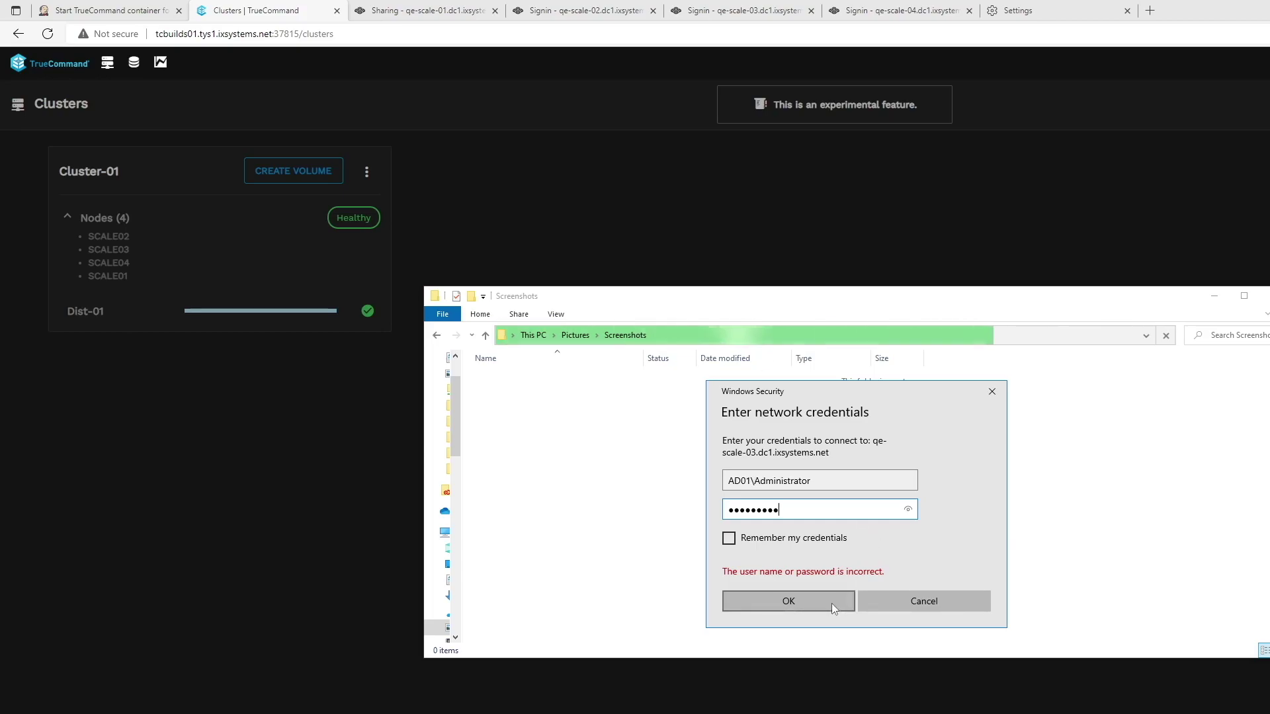
left_click(831, 603)
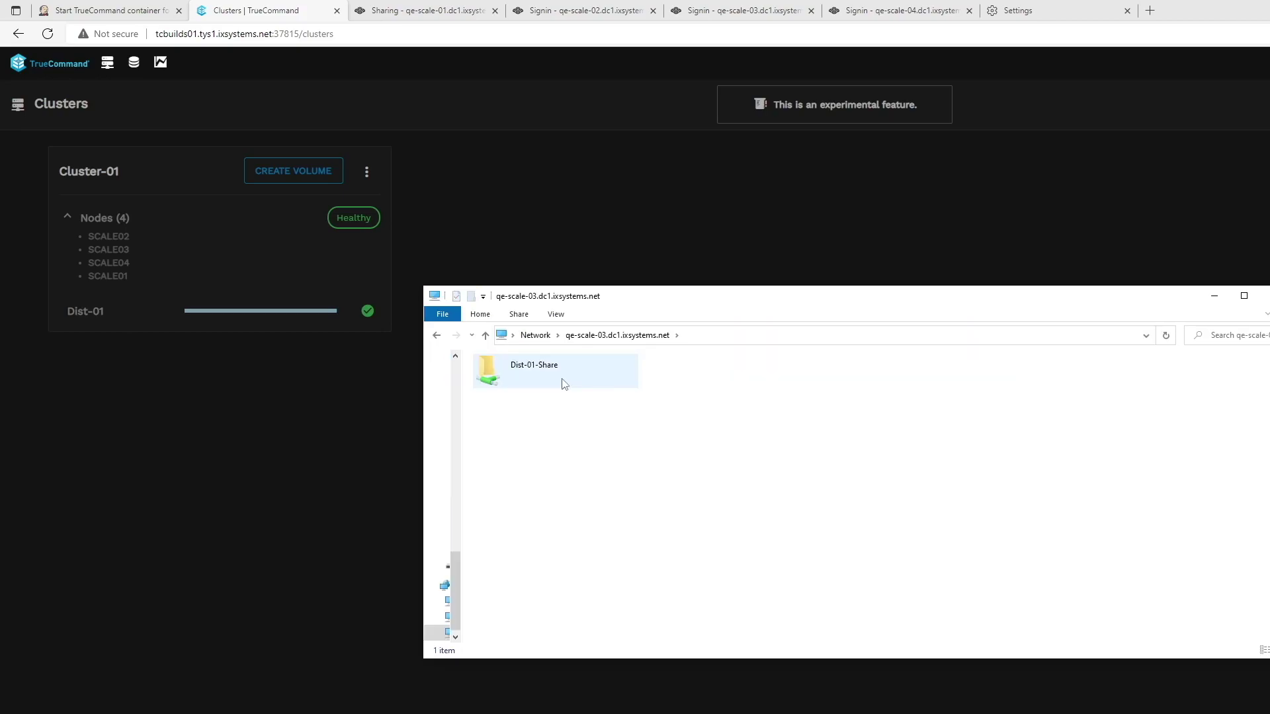
Open the Dist-01-Share folder and bring up the New menu in its empty area.
double_click(563, 383)
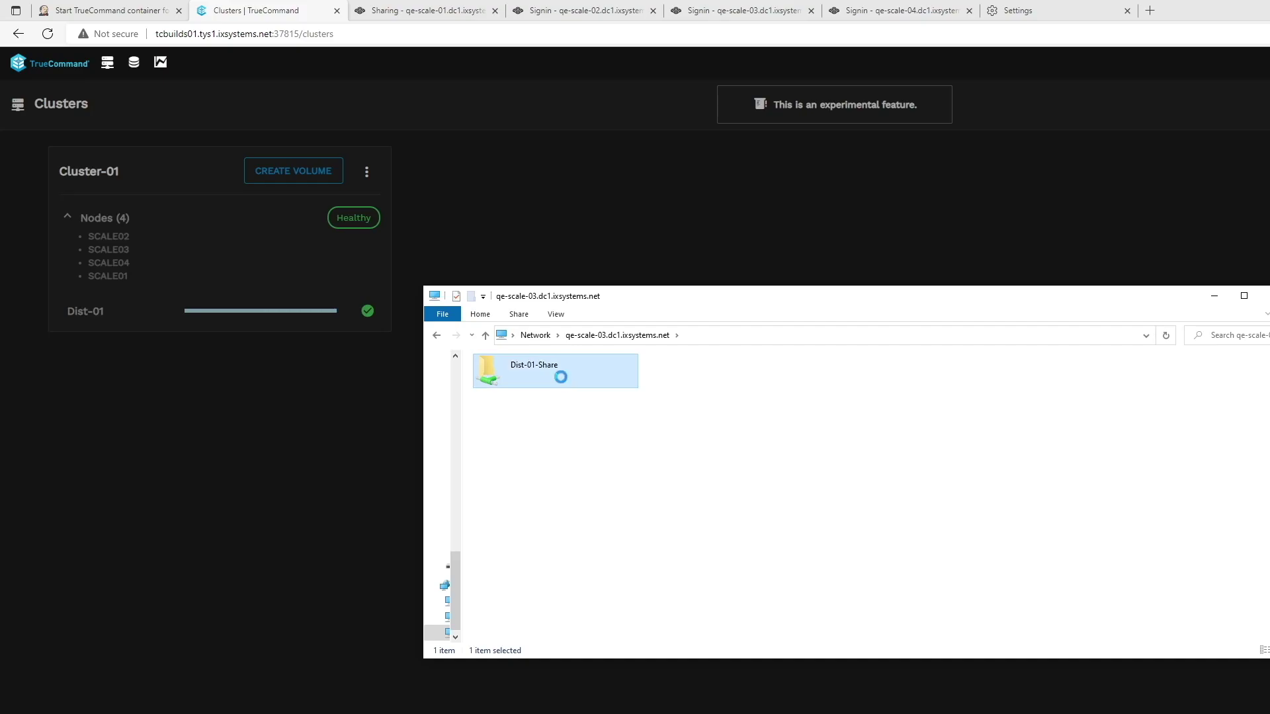
right_click(551, 399)
mouse_move(641, 573)
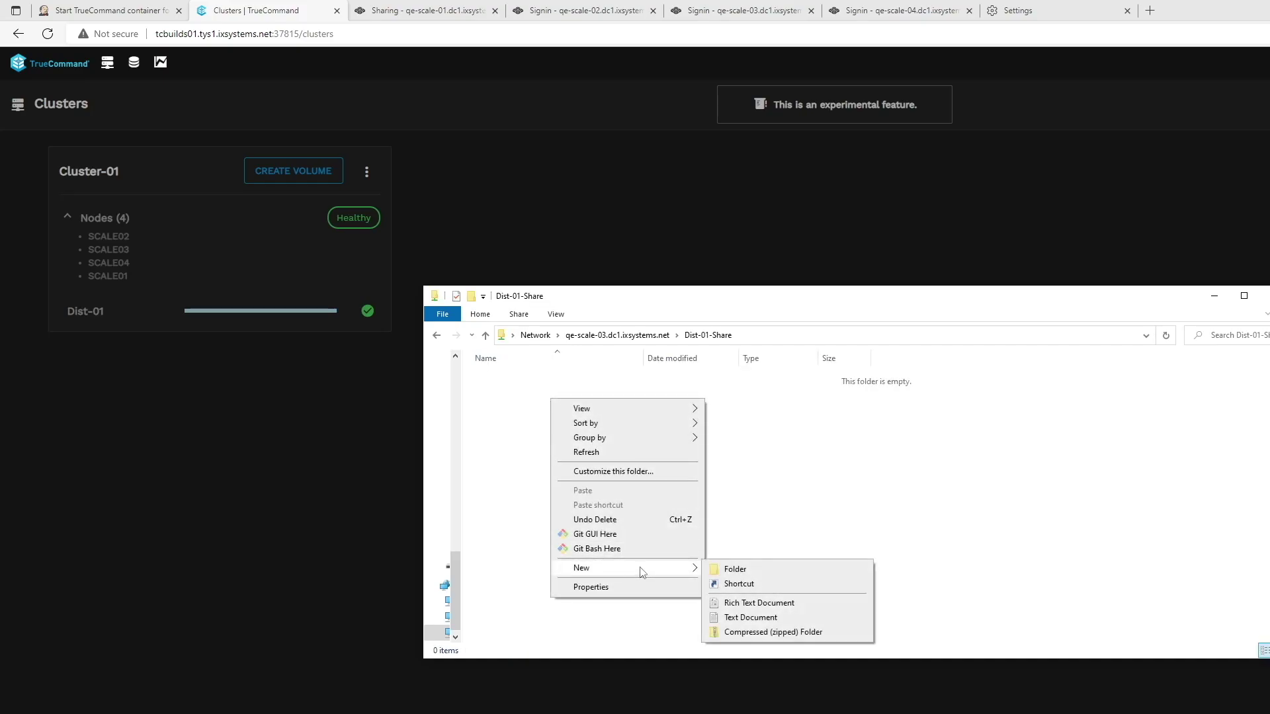